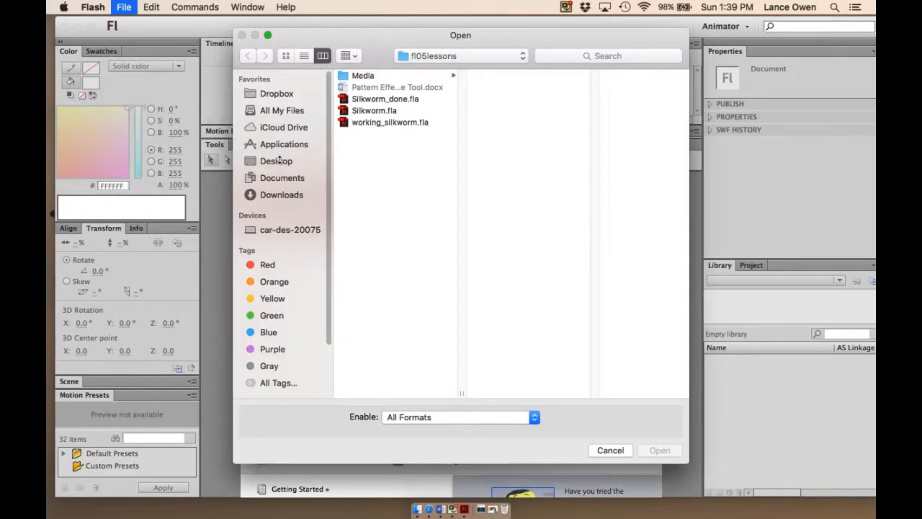
- Open the file 1 Turtles.fla from the fl06lessons folder inside Flash lessons on the Desktop
{"action": "left_click", "coordinate": [280, 159]}
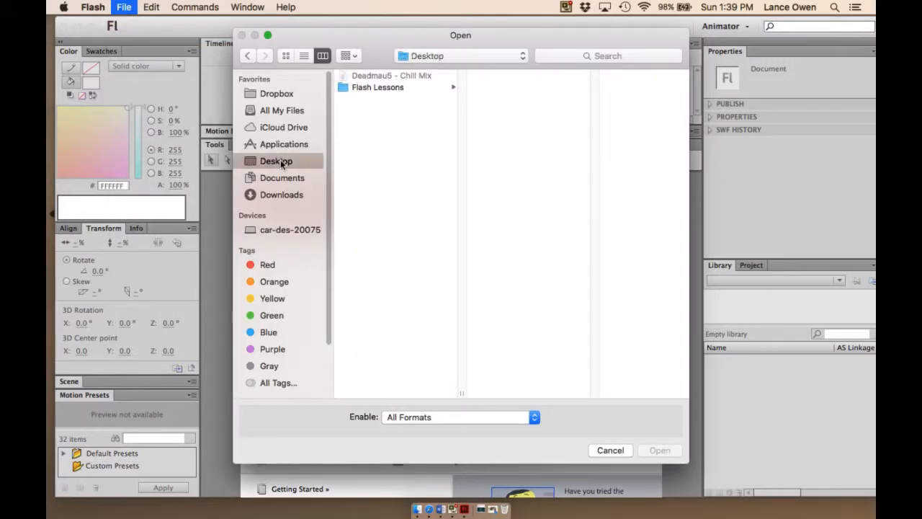
{"action": "left_click", "coordinate": [376, 87]}
{"action": "left_click", "coordinate": [507, 134]}
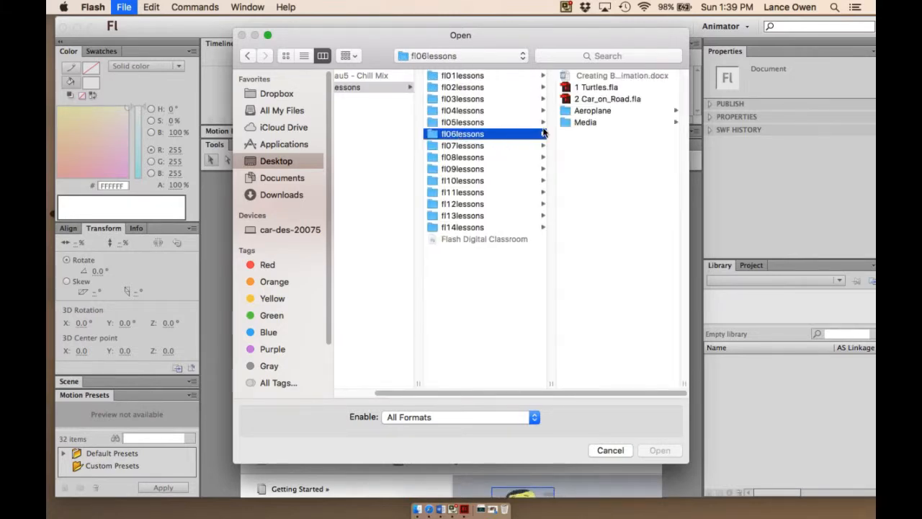
{"action": "double_click", "coordinate": [595, 87]}
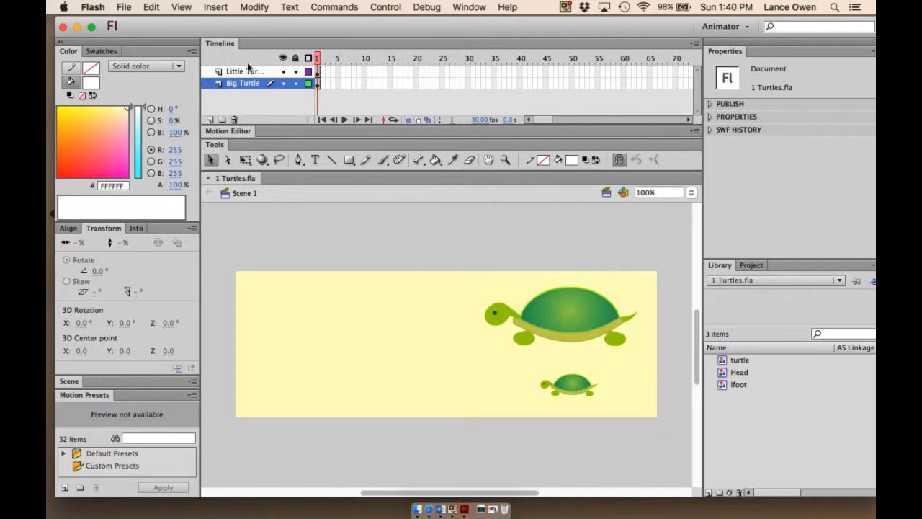
{"action": "left_click", "coordinate": [283, 71]}
{"action": "left_click", "coordinate": [283, 71]}
{"action": "left_click", "coordinate": [282, 83]}
{"action": "left_click", "coordinate": [282, 84]}
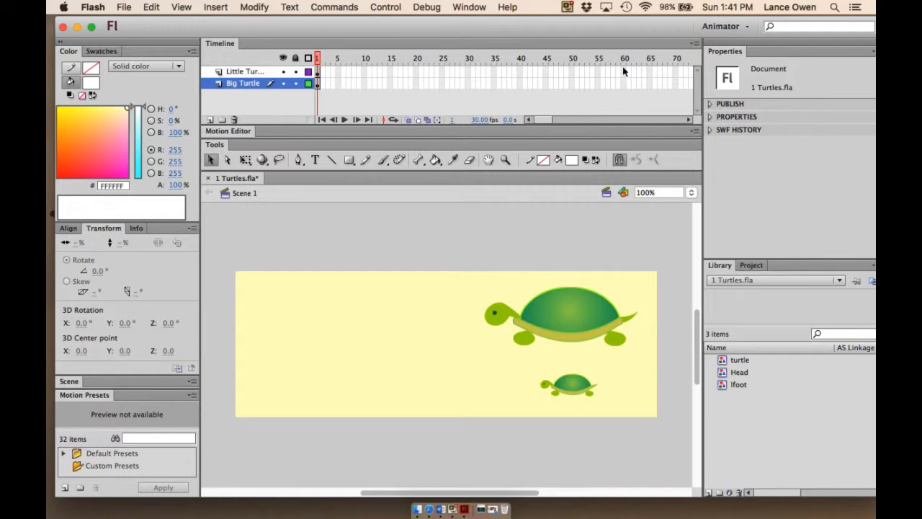
- Insert frames up to frame 60 on both the Little Turtle and Big Turtle layers
{"action": "left_click_drag", "start_coordinate": [623, 70], "coordinate": [624, 84]}
{"action": "right_click", "coordinate": [624, 77]}
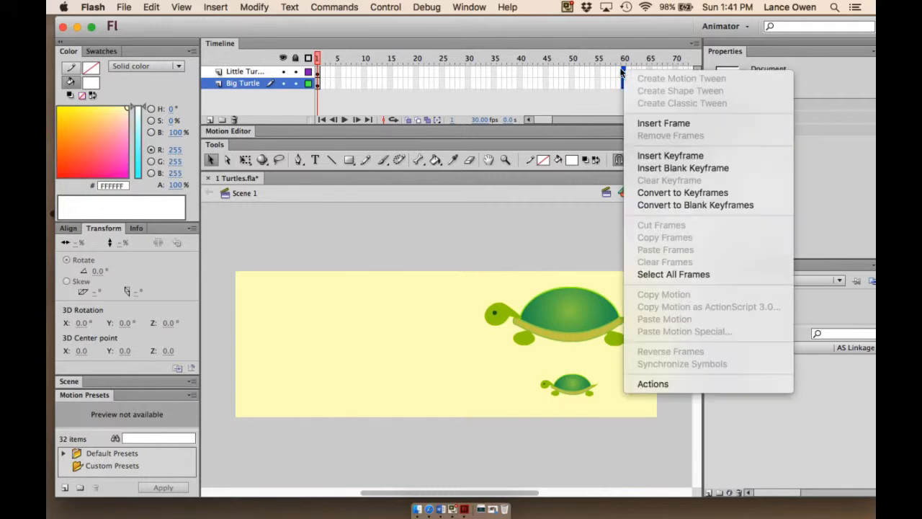
{"action": "left_click", "coordinate": [649, 125]}
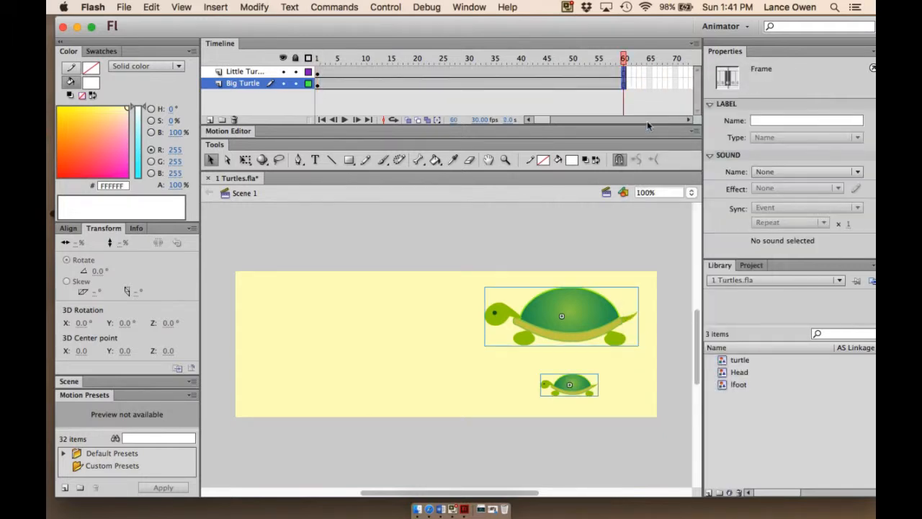
- Hide the Little Turtle layer
{"action": "left_click_drag", "start_coordinate": [624, 57], "coordinate": [321, 69]}
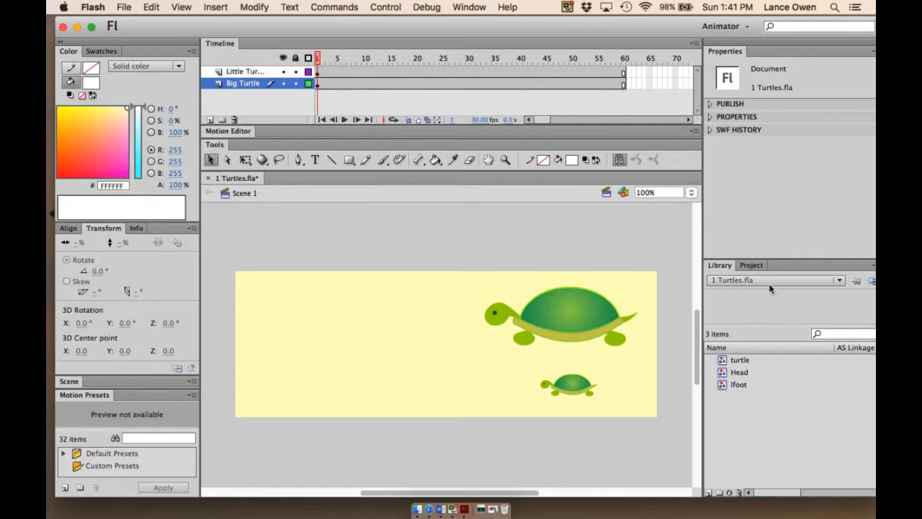
{"action": "left_click", "coordinate": [282, 72]}
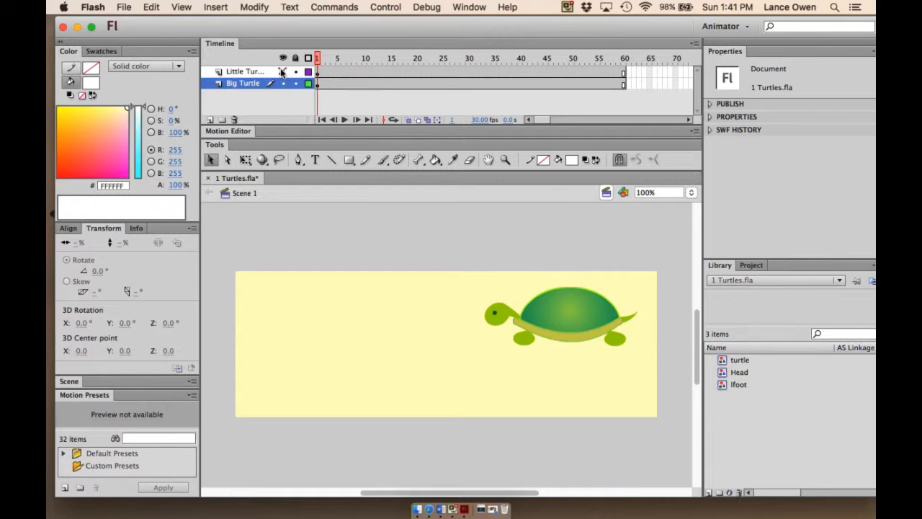
- Create a classic tween on the Big Turtle layer's frames
{"action": "left_click", "coordinate": [240, 82]}
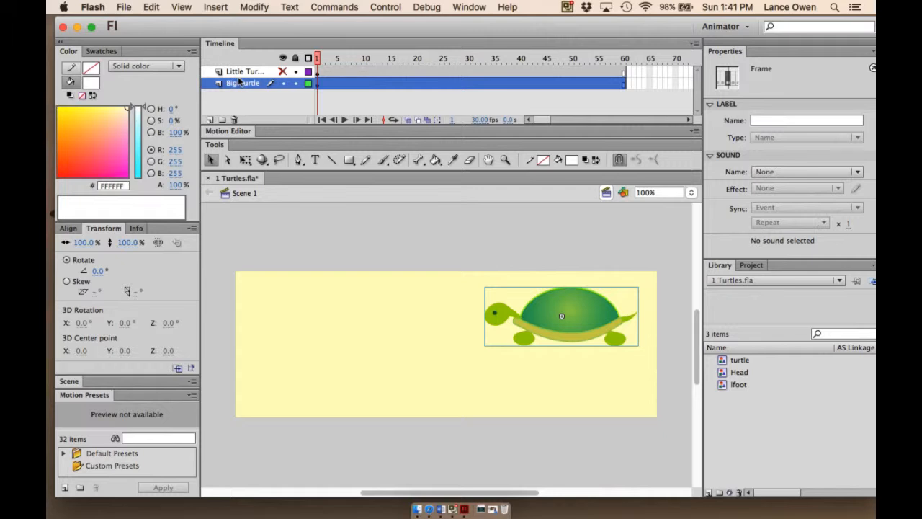
{"action": "left_click_drag", "start_coordinate": [337, 58], "coordinate": [308, 57]}
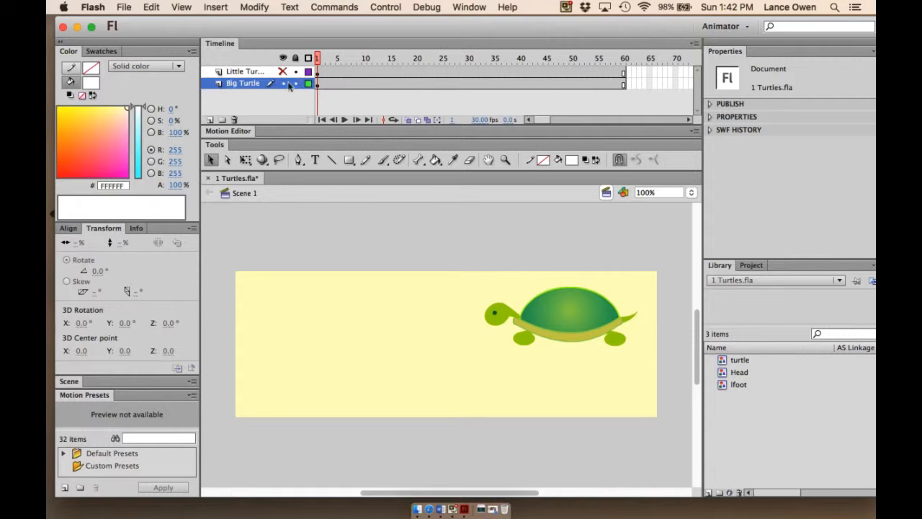
{"action": "right_click", "coordinate": [342, 83]}
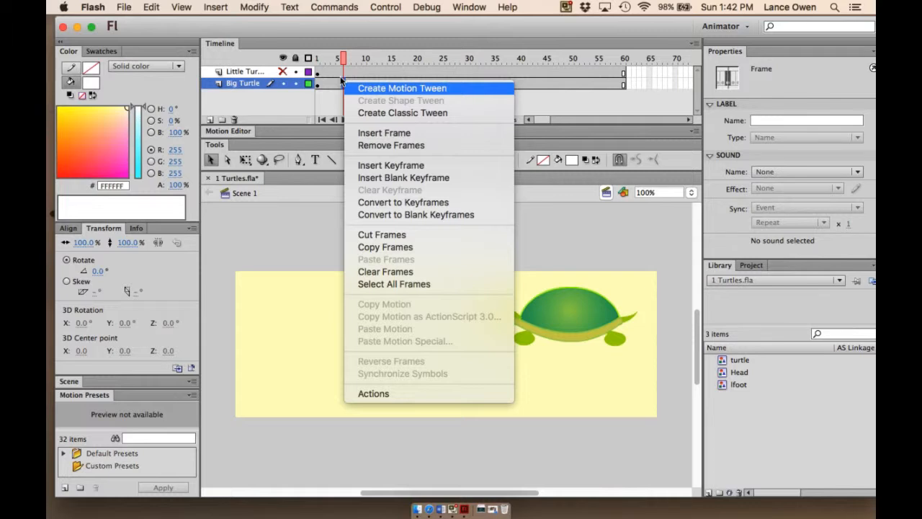
{"action": "left_click", "coordinate": [402, 113]}
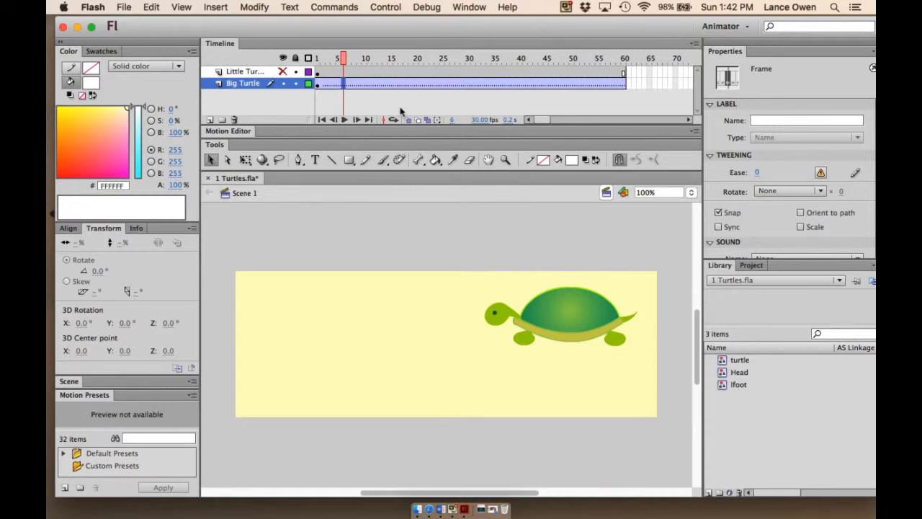
- At frame 60, move the big turtle to the left side of the stage
{"action": "left_click_drag", "start_coordinate": [342, 58], "coordinate": [623, 63]}
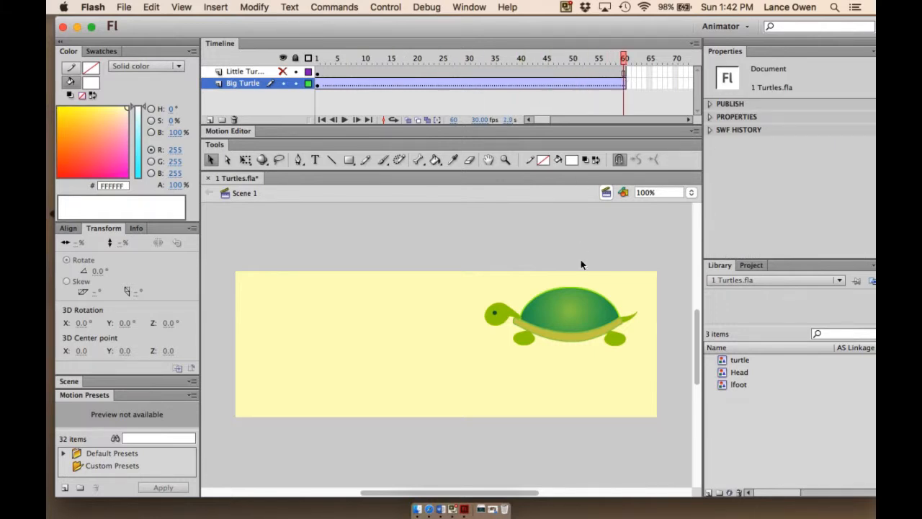
{"action": "left_click_drag", "start_coordinate": [574, 308], "coordinate": [339, 306]}
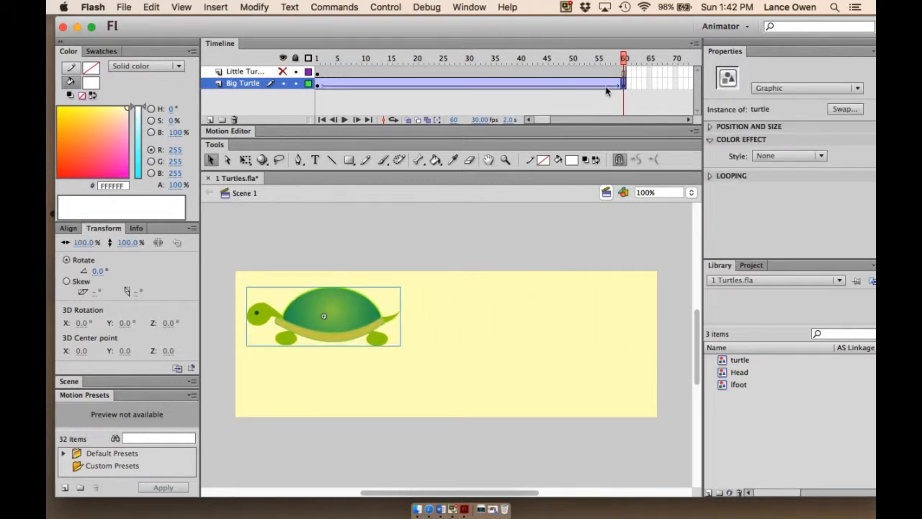
- Preview the big turtle's tween by playing and scrubbing the timeline
{"action": "left_click_drag", "start_coordinate": [624, 58], "coordinate": [216, 100]}
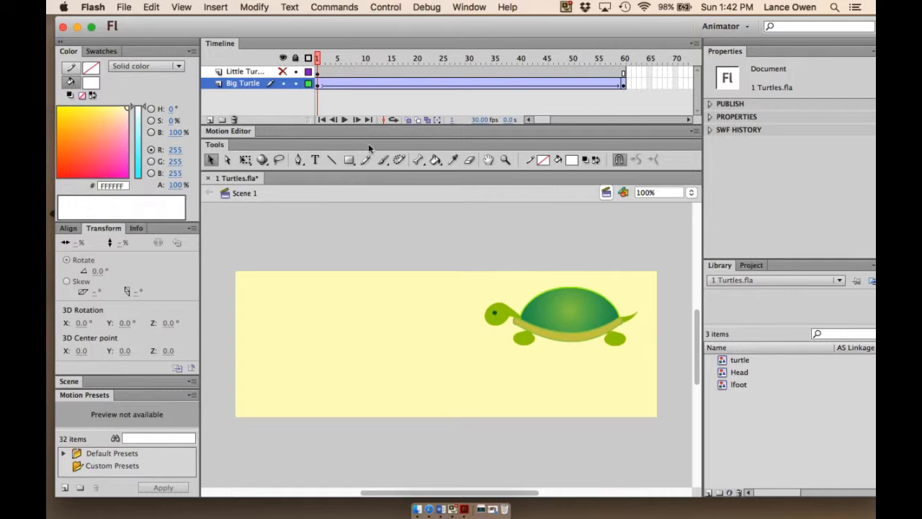
{"action": "left_click", "coordinate": [343, 119]}
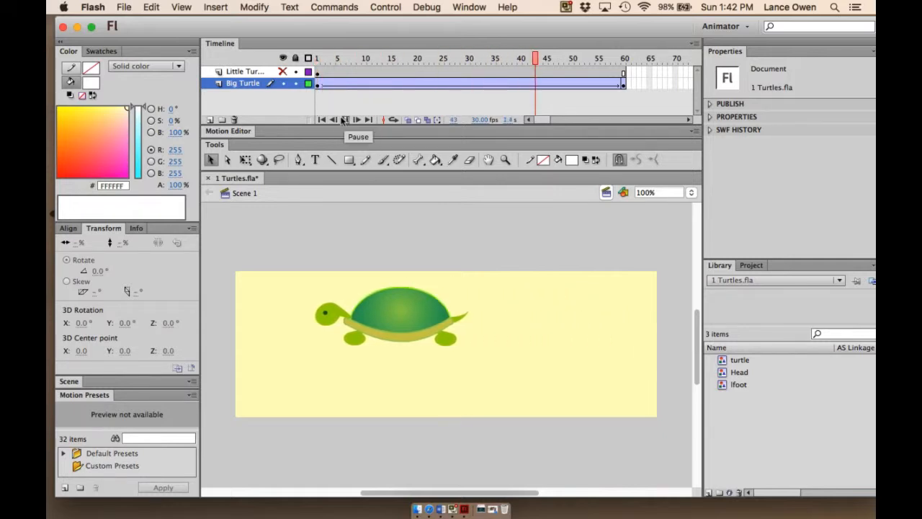
{"action": "left_click_drag", "start_coordinate": [623, 57], "coordinate": [316, 57]}
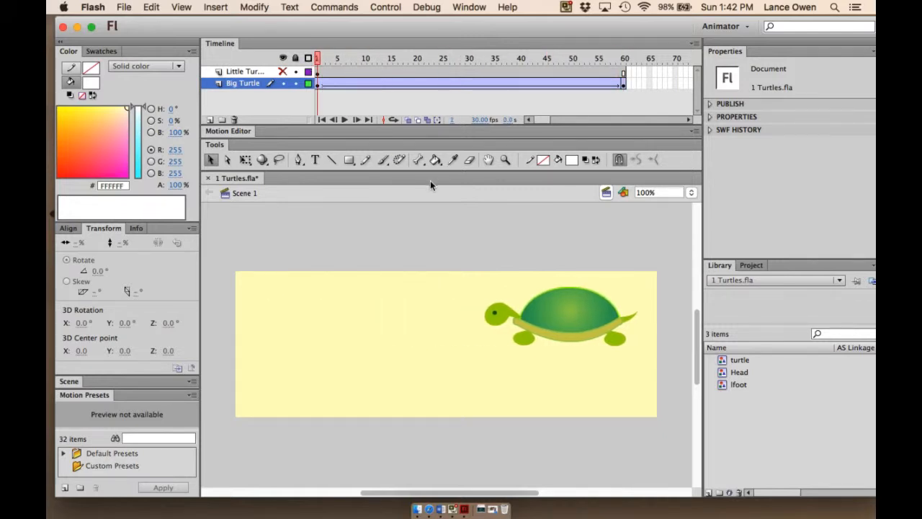
{"action": "key", "text": "Return"}
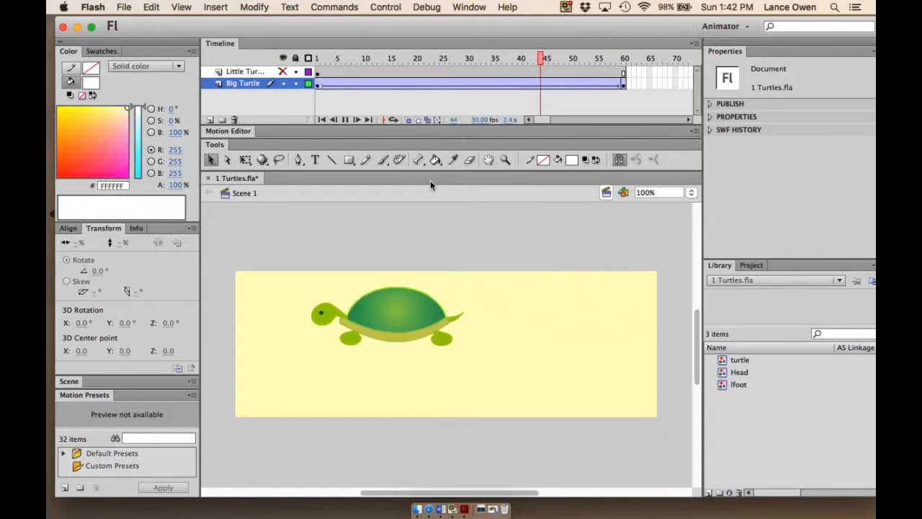
{"action": "left_click_drag", "start_coordinate": [620, 56], "coordinate": [317, 58]}
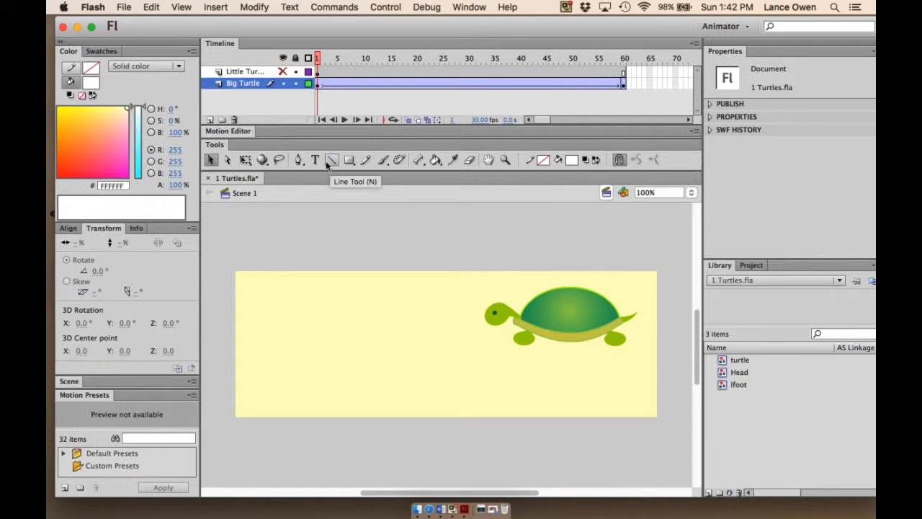
{"action": "left_click_drag", "start_coordinate": [317, 58], "coordinate": [319, 96]}
{"action": "left_click_drag", "start_coordinate": [317, 62], "coordinate": [364, 82]}
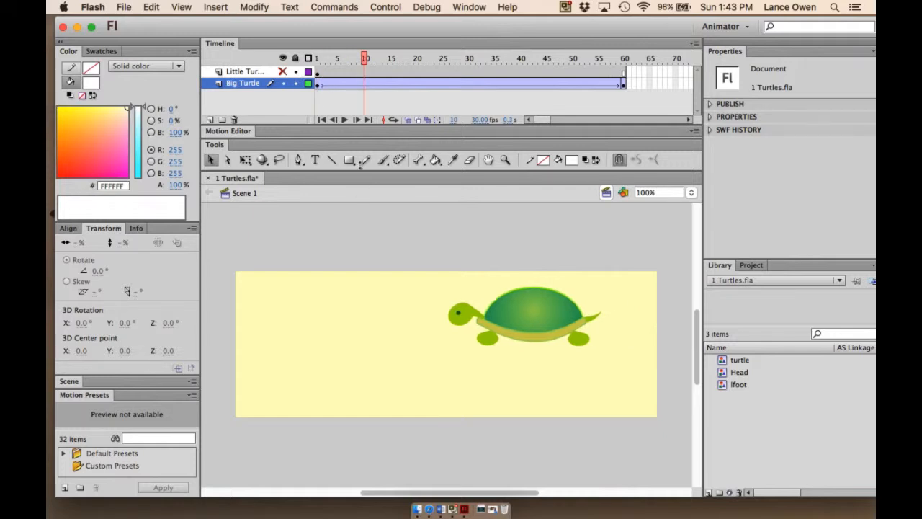
{"action": "left_click", "coordinate": [365, 83]}
{"action": "left_click_drag", "start_coordinate": [363, 63], "coordinate": [317, 65]}
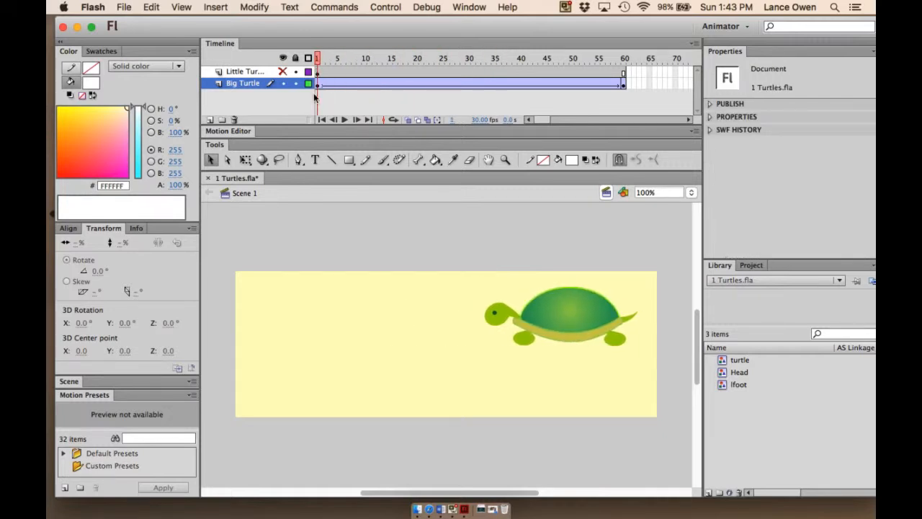
- Apply a custom ease to the tween with curve points at about 80%, 17%, 60% and 23% tween
{"action": "left_click", "coordinate": [375, 88]}
{"action": "left_click", "coordinate": [350, 87]}
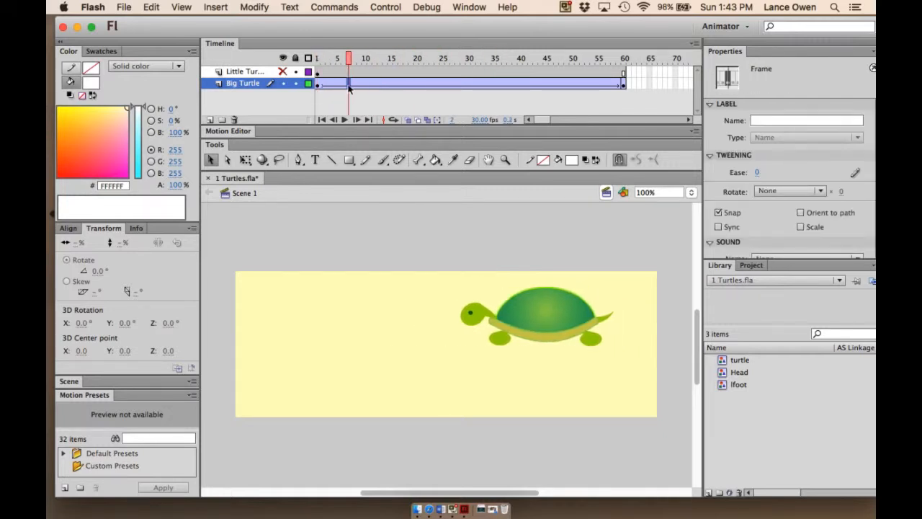
{"action": "left_click", "coordinate": [422, 84]}
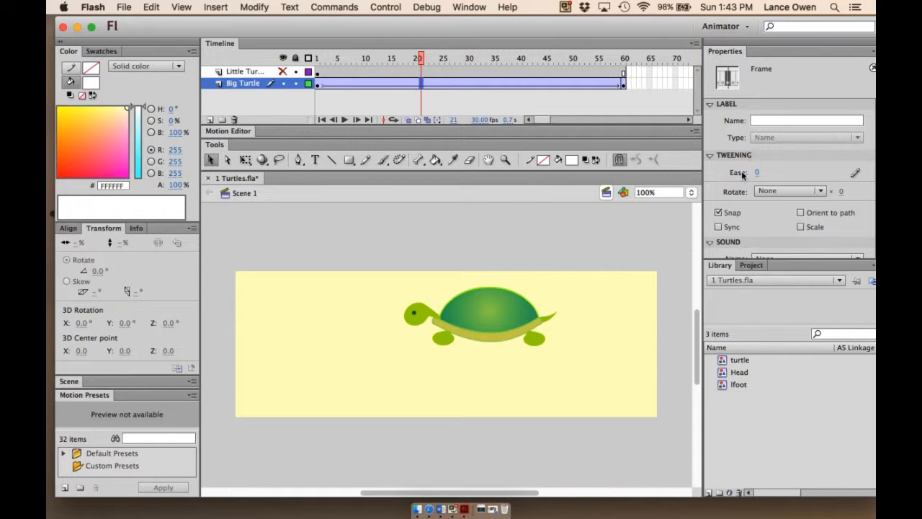
{"action": "left_click", "coordinate": [854, 174]}
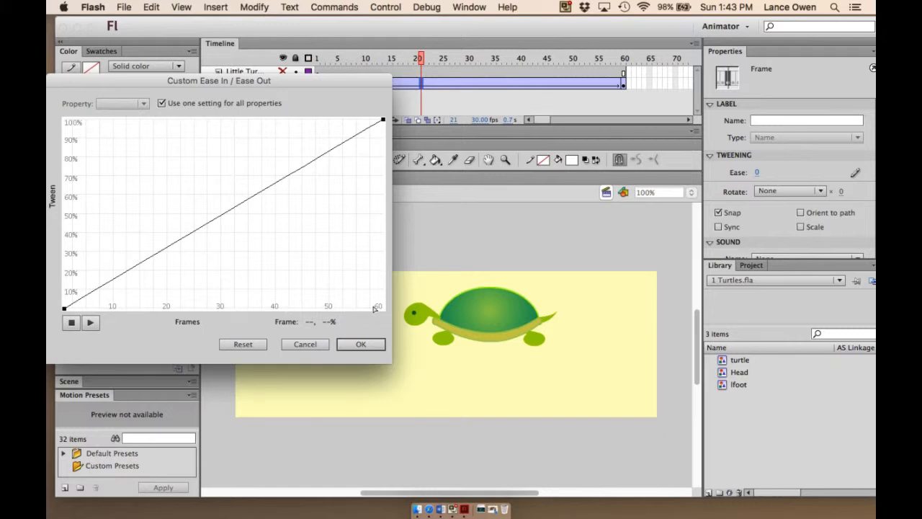
{"action": "left_click", "coordinate": [112, 283]}
{"action": "left_click_drag", "start_coordinate": [112, 282], "coordinate": [128, 160]}
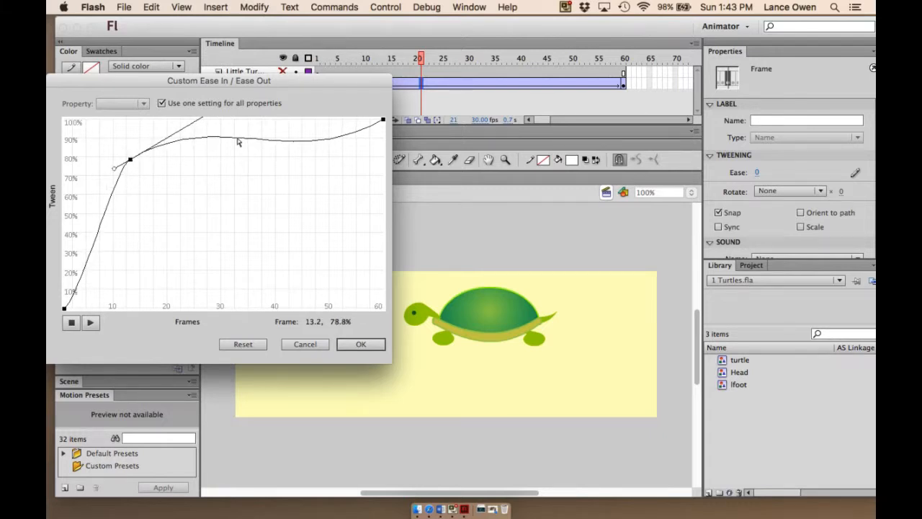
{"action": "left_click_drag", "start_coordinate": [231, 139], "coordinate": [193, 276]}
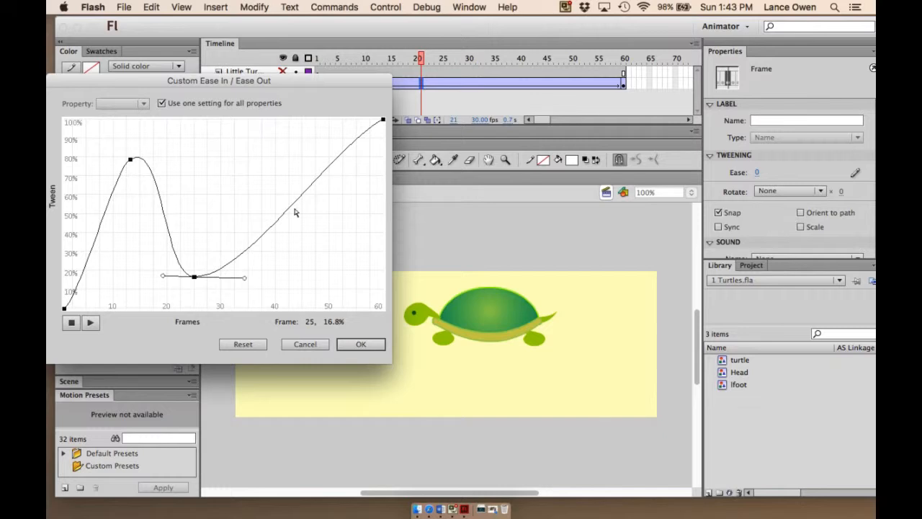
{"action": "left_click_drag", "start_coordinate": [292, 209], "coordinate": [205, 193]}
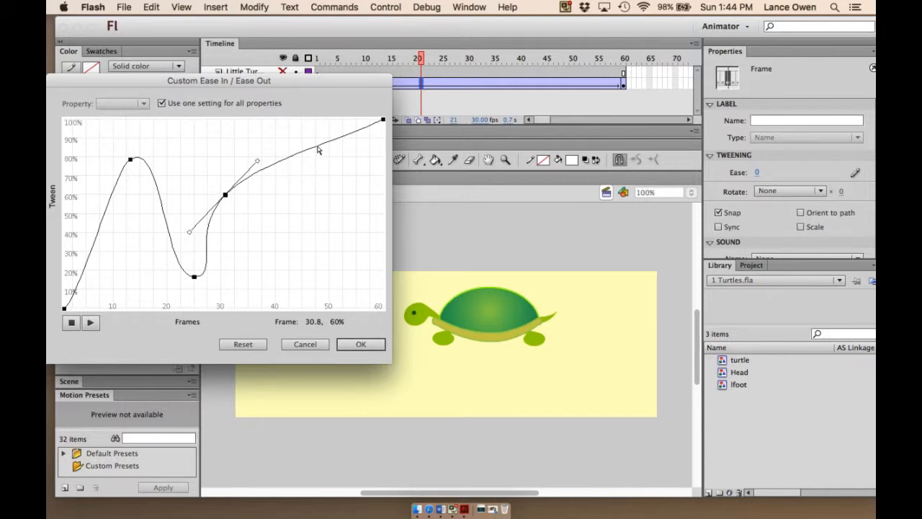
{"action": "left_click_drag", "start_coordinate": [318, 149], "coordinate": [362, 266]}
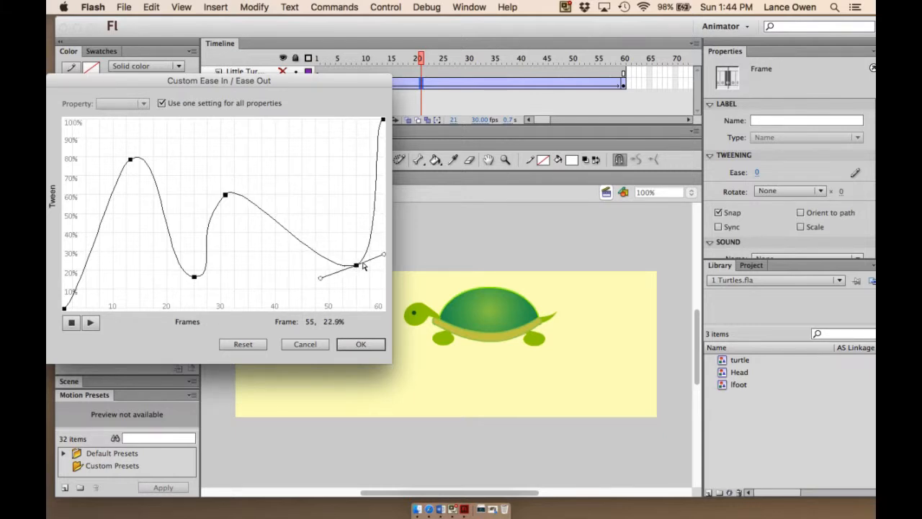
{"action": "left_click", "coordinate": [364, 344]}
- Play the eased animation and reopen the custom ease curve to review it
{"action": "left_click_drag", "start_coordinate": [416, 59], "coordinate": [317, 59]}
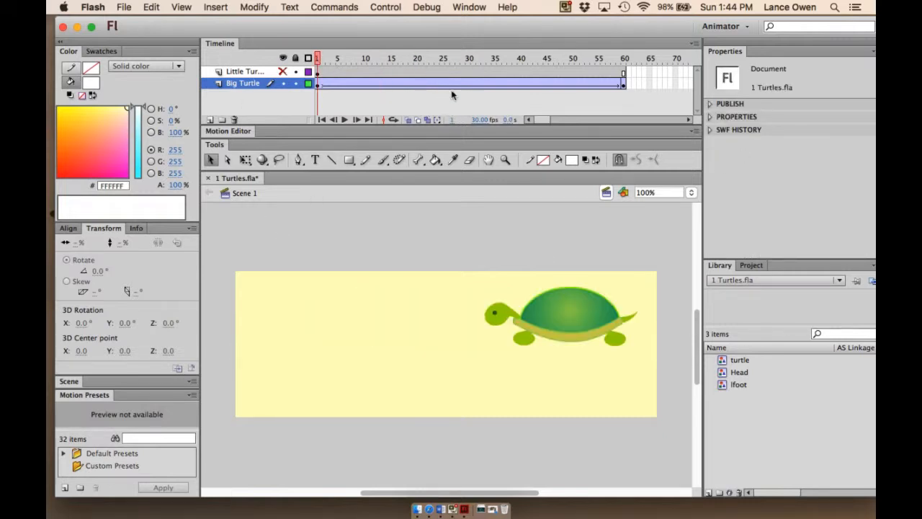
{"action": "left_click", "coordinate": [343, 119]}
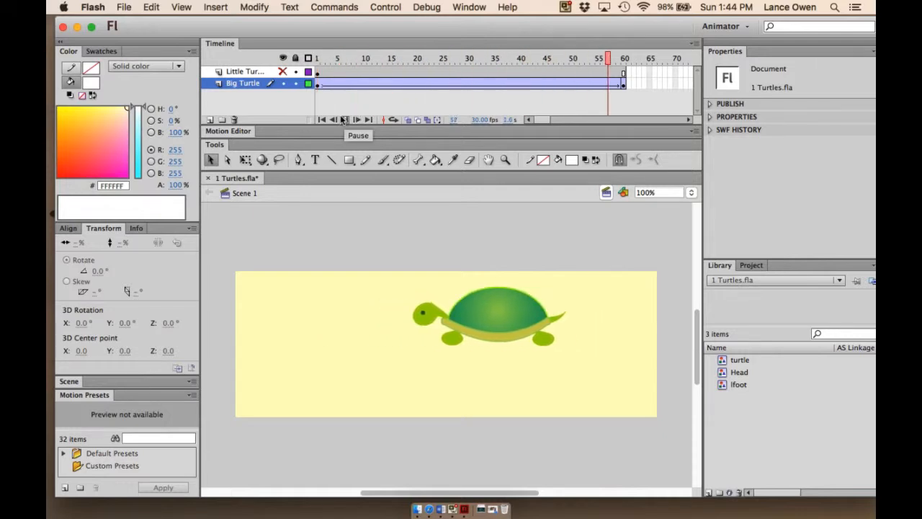
{"action": "left_click_drag", "start_coordinate": [623, 58], "coordinate": [317, 57]}
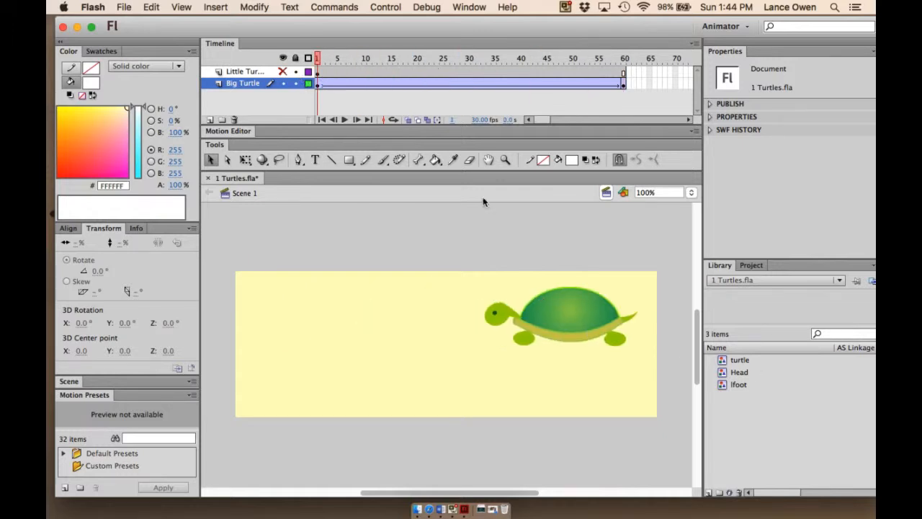
{"action": "left_click", "coordinate": [348, 84]}
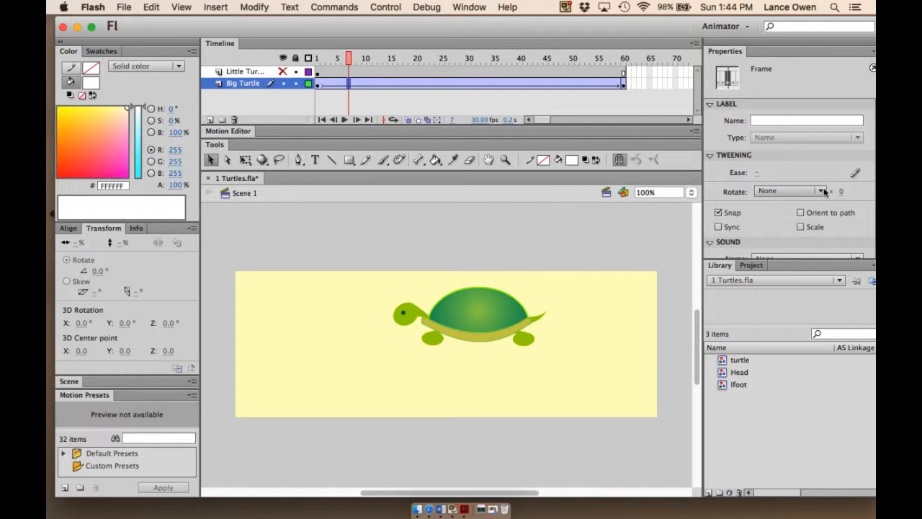
{"action": "left_click", "coordinate": [855, 173]}
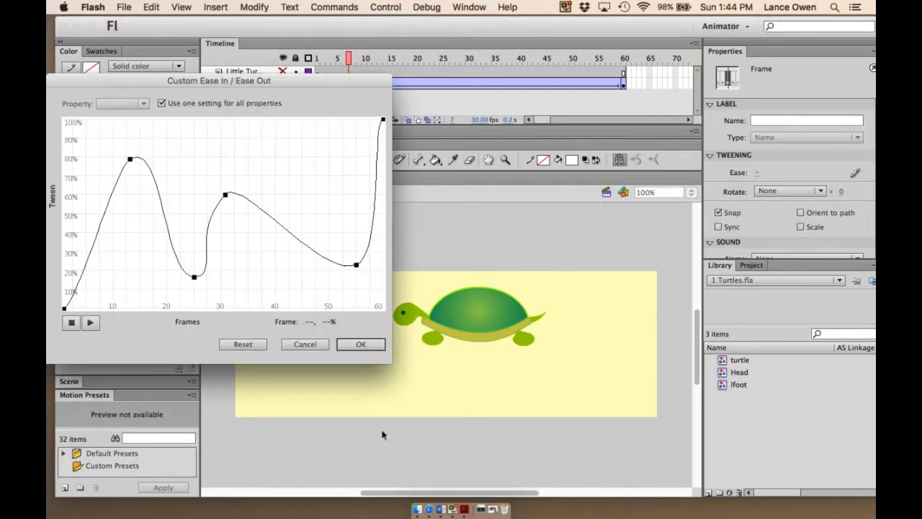
{"action": "left_click", "coordinate": [360, 344]}
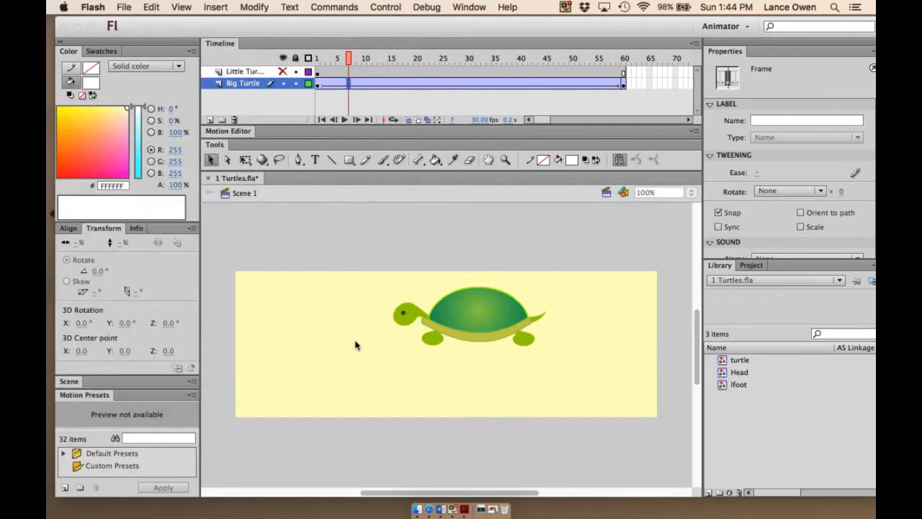
{"action": "left_click", "coordinate": [317, 58]}
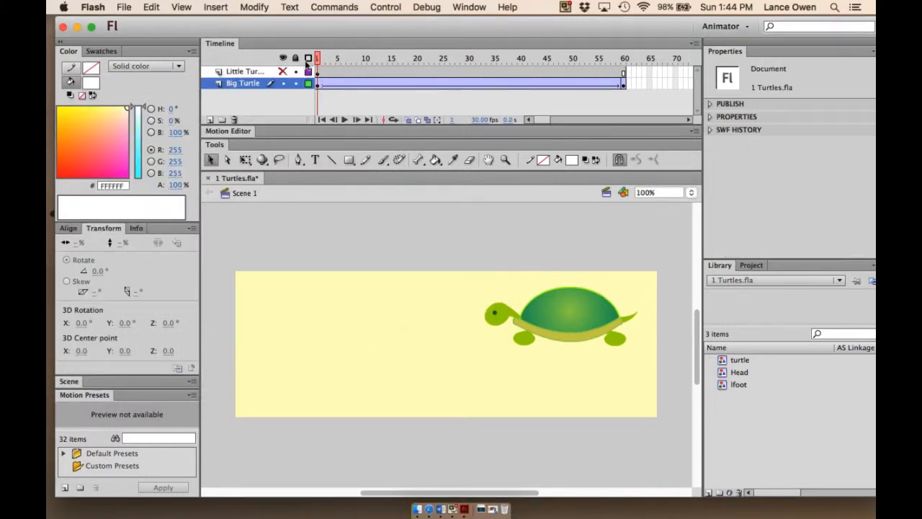
- Play the eased animation, rewind to frame 1 and unhide the Little Turtle layer
{"action": "key", "text": "Return"}
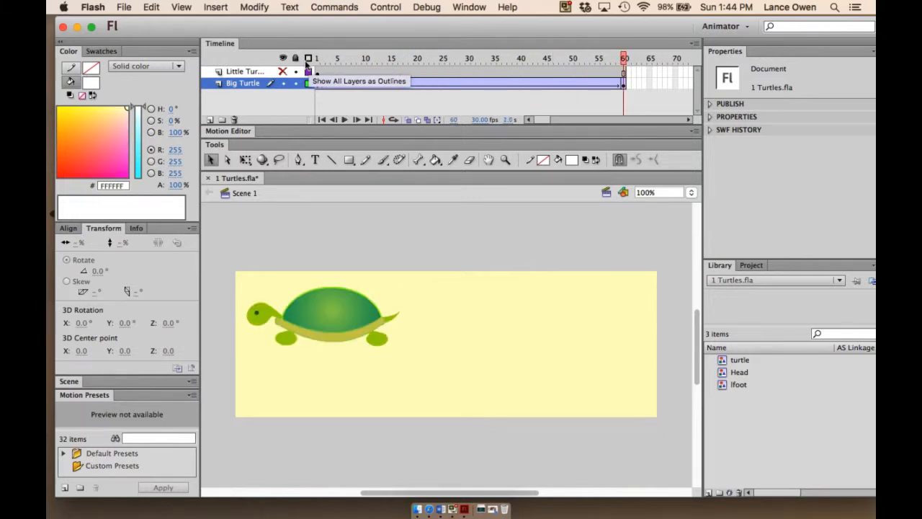
{"action": "left_click_drag", "start_coordinate": [624, 57], "coordinate": [316, 54]}
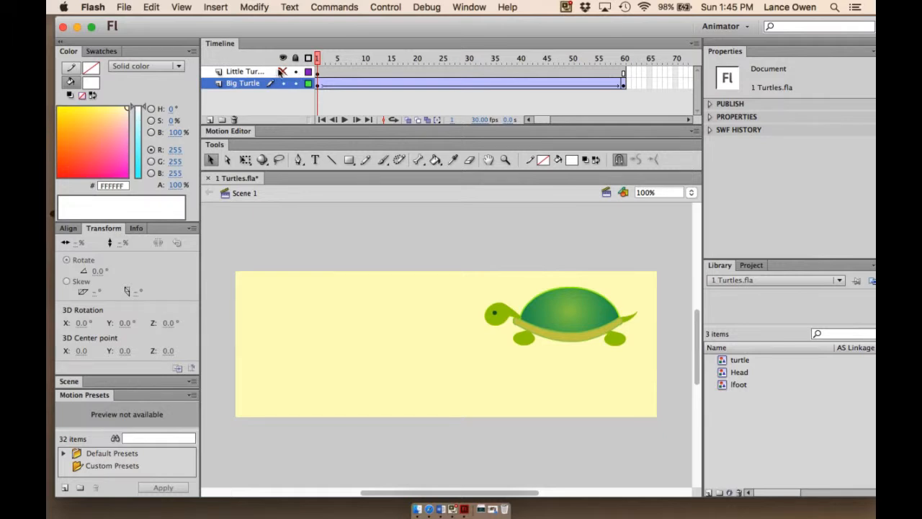
{"action": "left_click", "coordinate": [281, 72]}
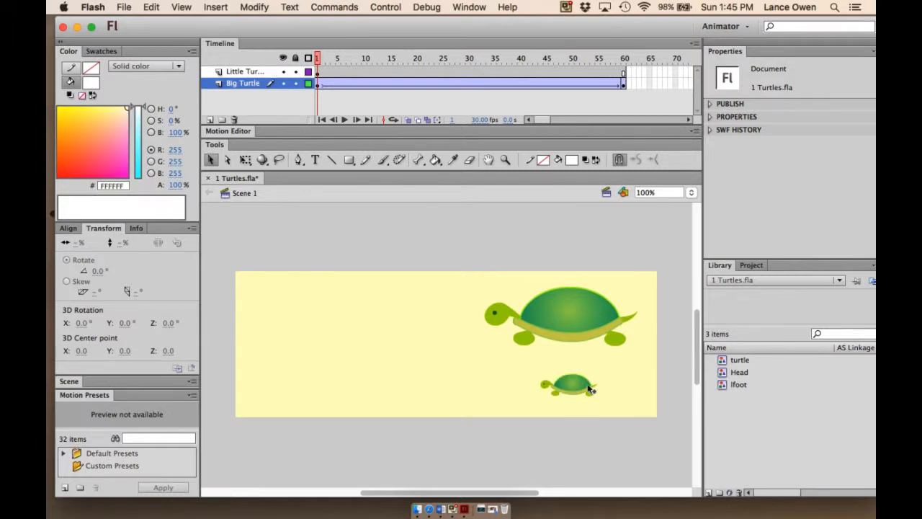
- Reopen the big turtle tween's custom ease curve and close it without changes
{"action": "left_click", "coordinate": [364, 82]}
{"action": "left_click", "coordinate": [854, 172]}
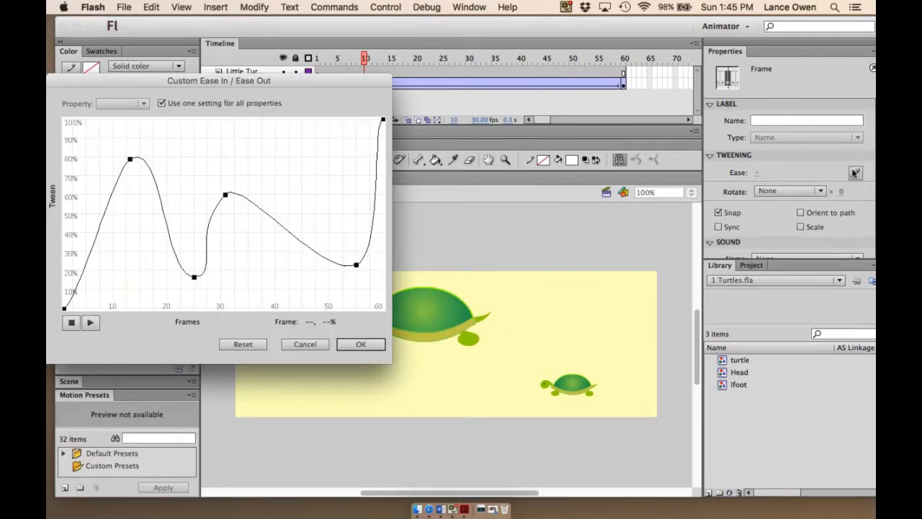
{"action": "left_click", "coordinate": [303, 344]}
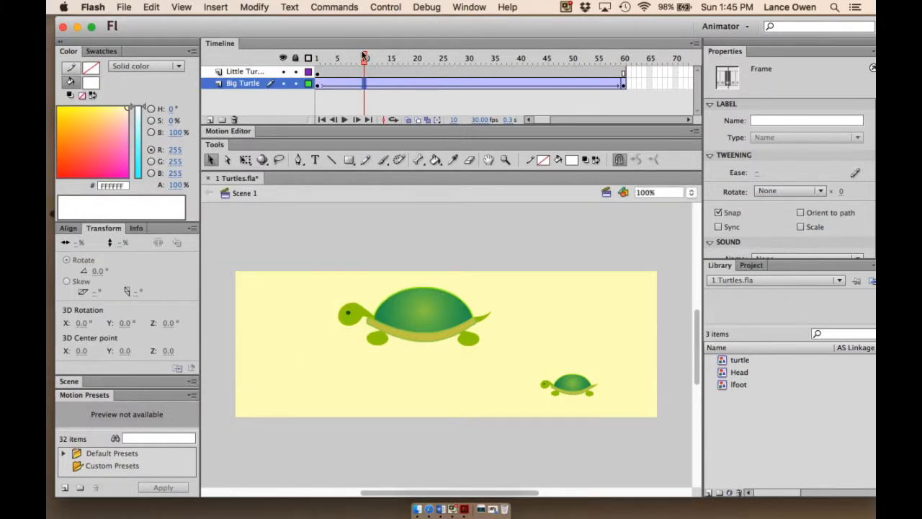
- Rewind to frame 1, select the Little Turtle layer and hide it again
{"action": "left_click_drag", "start_coordinate": [365, 57], "coordinate": [318, 57]}
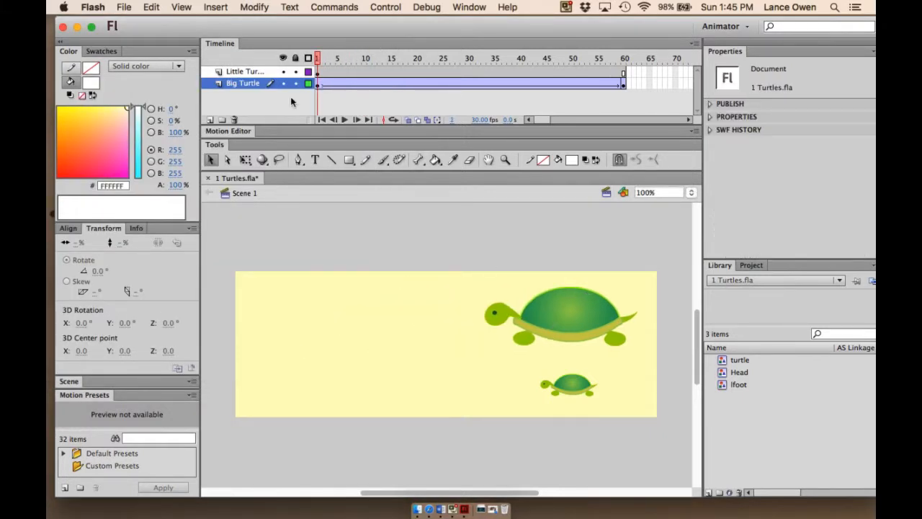
{"action": "left_click", "coordinate": [236, 72]}
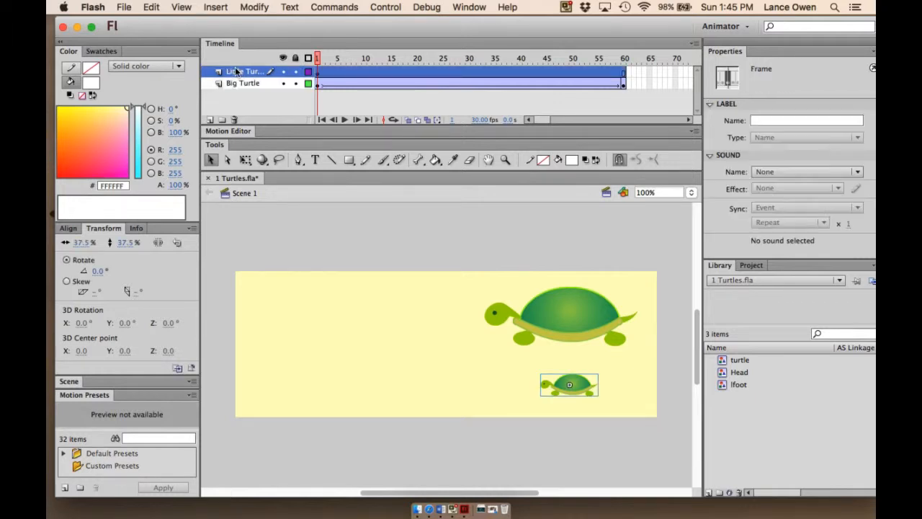
{"action": "left_click", "coordinate": [281, 71]}
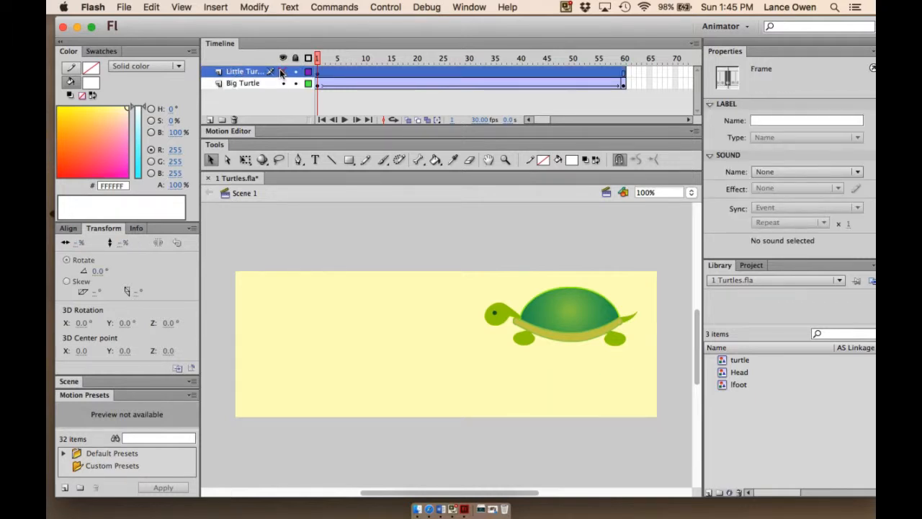
- Remove the classic tween from the Big Turtle layer
{"action": "left_click", "coordinate": [433, 84]}
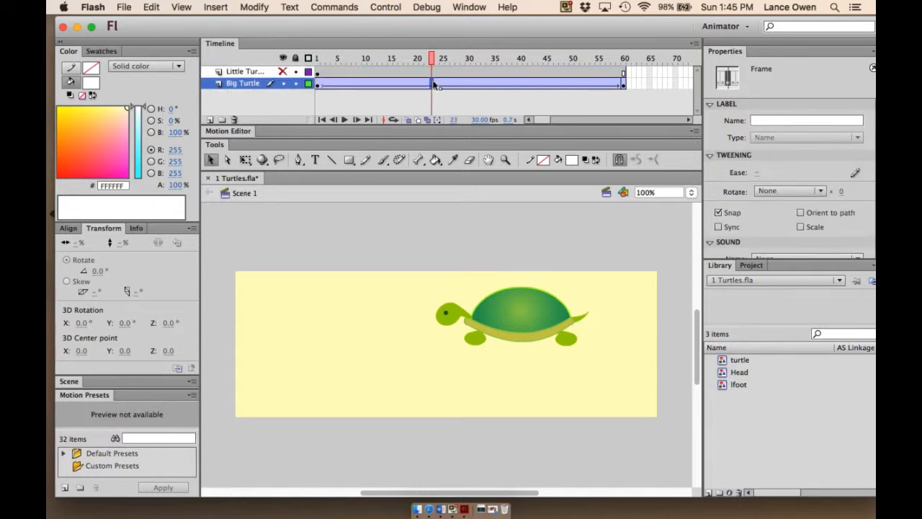
{"action": "right_click", "coordinate": [433, 84]}
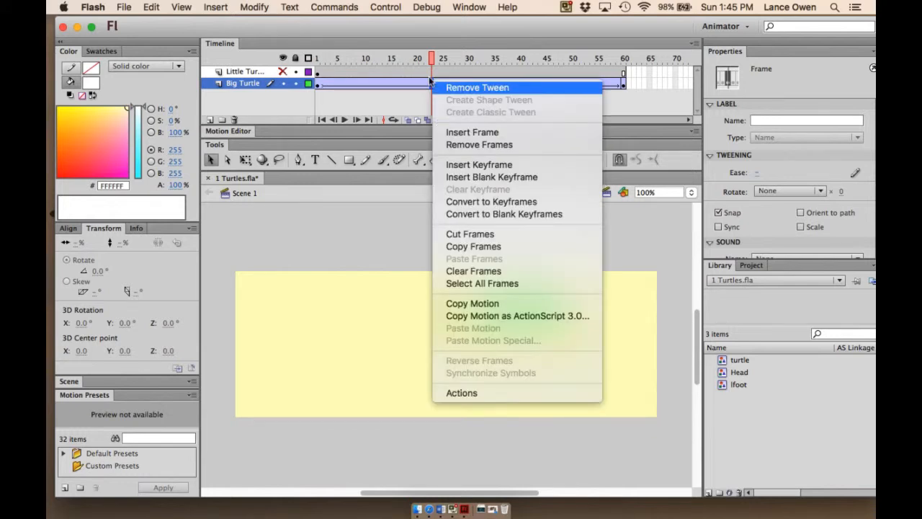
{"action": "left_click", "coordinate": [473, 88]}
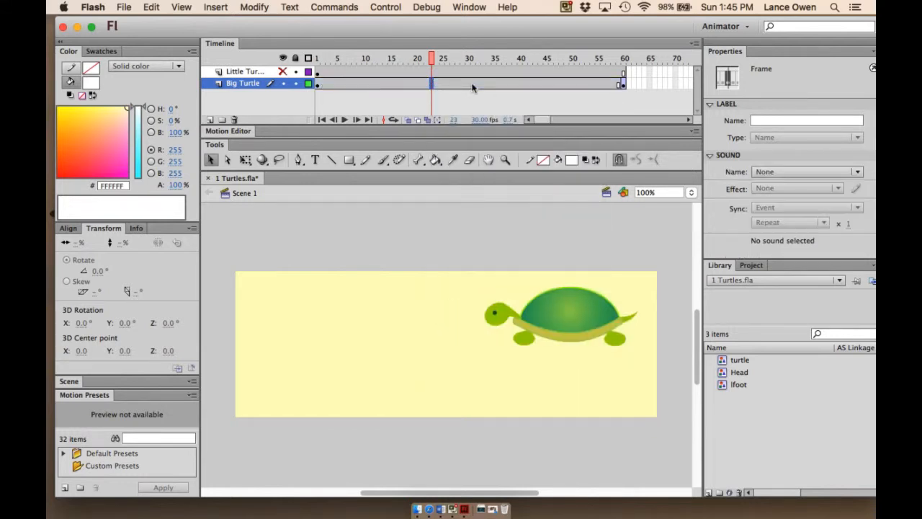
- Clear the keyframe at frame 60 on the Big Turtle layer
{"action": "left_click_drag", "start_coordinate": [434, 58], "coordinate": [316, 58]}
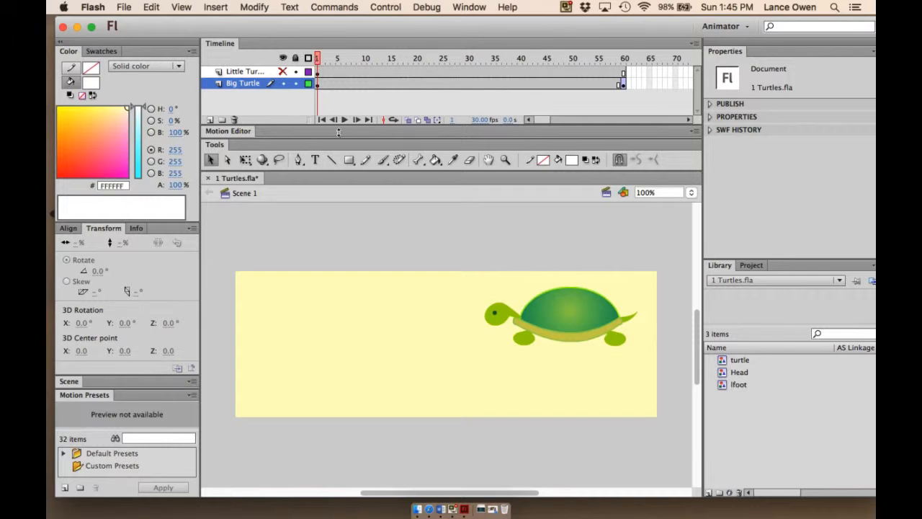
{"action": "right_click", "coordinate": [623, 82]}
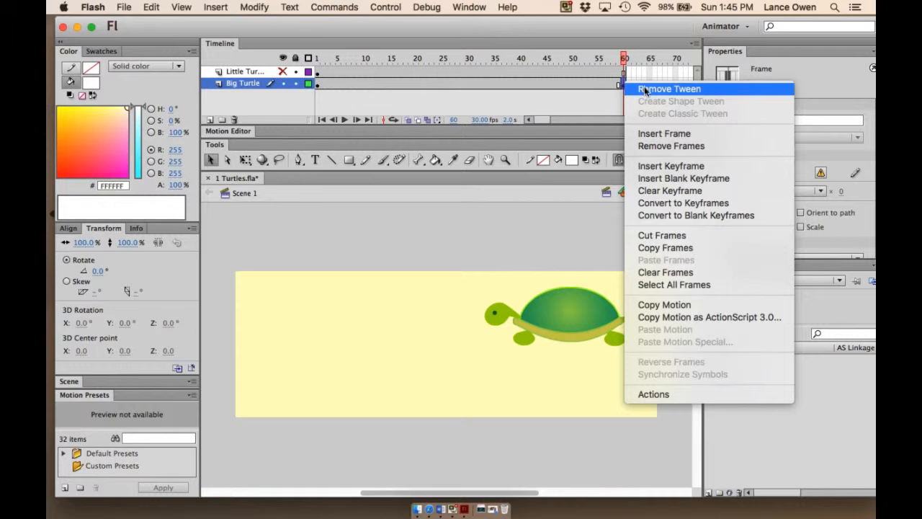
{"action": "left_click", "coordinate": [645, 89]}
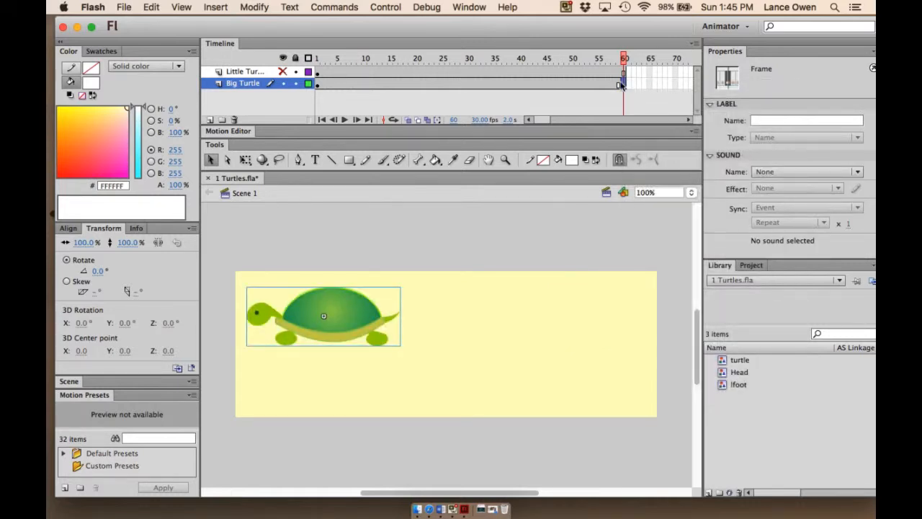
{"action": "right_click", "coordinate": [621, 85]}
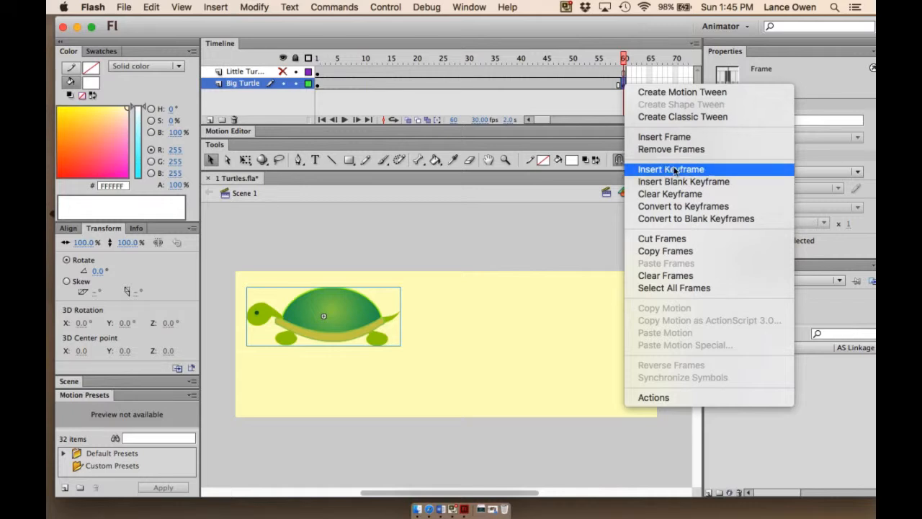
{"action": "left_click", "coordinate": [670, 193]}
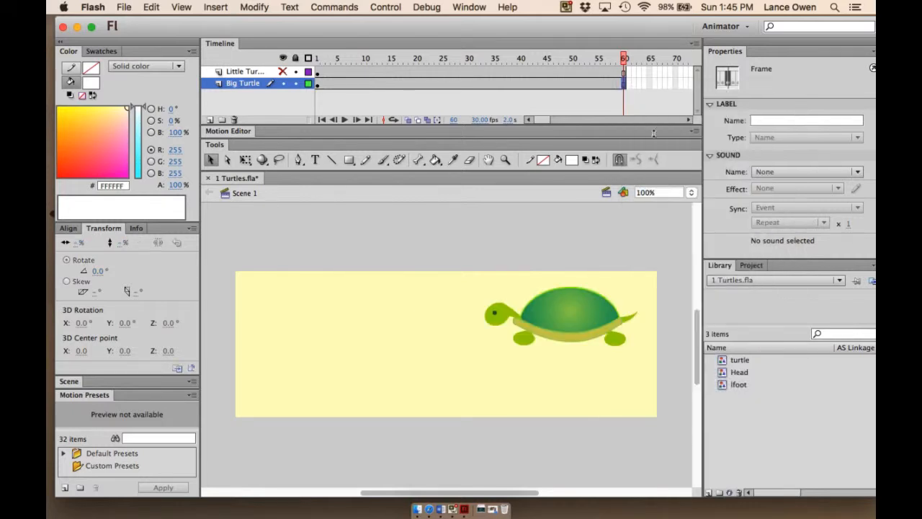
- Create a motion tween on the Big Turtle layer
{"action": "left_click_drag", "start_coordinate": [629, 63], "coordinate": [317, 59]}
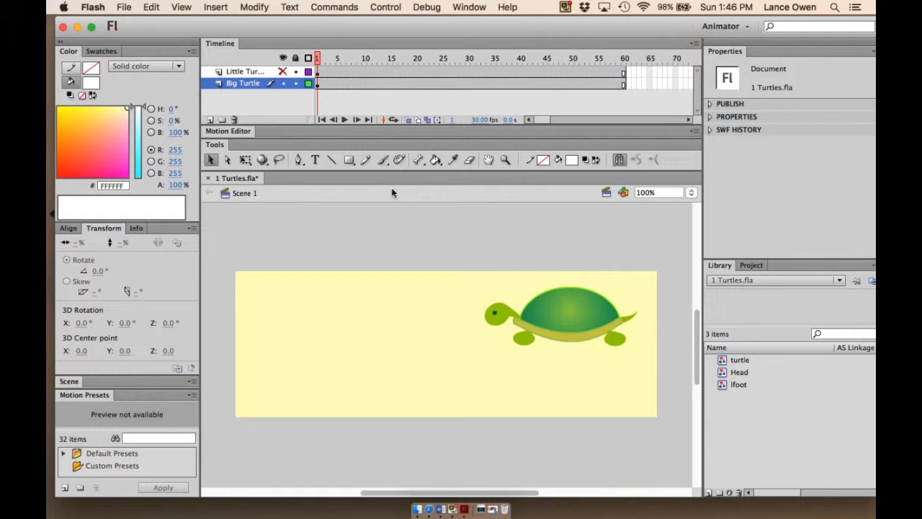
{"action": "right_click", "coordinate": [351, 83]}
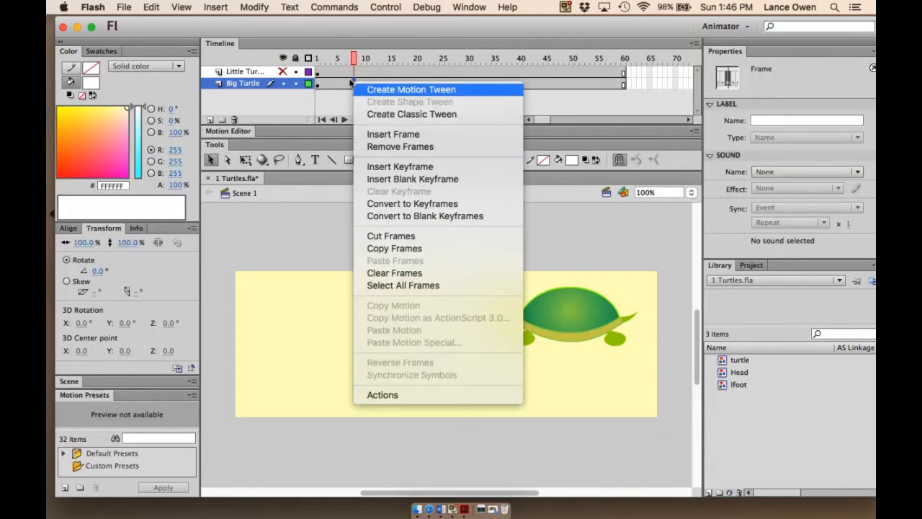
{"action": "left_click", "coordinate": [396, 114]}
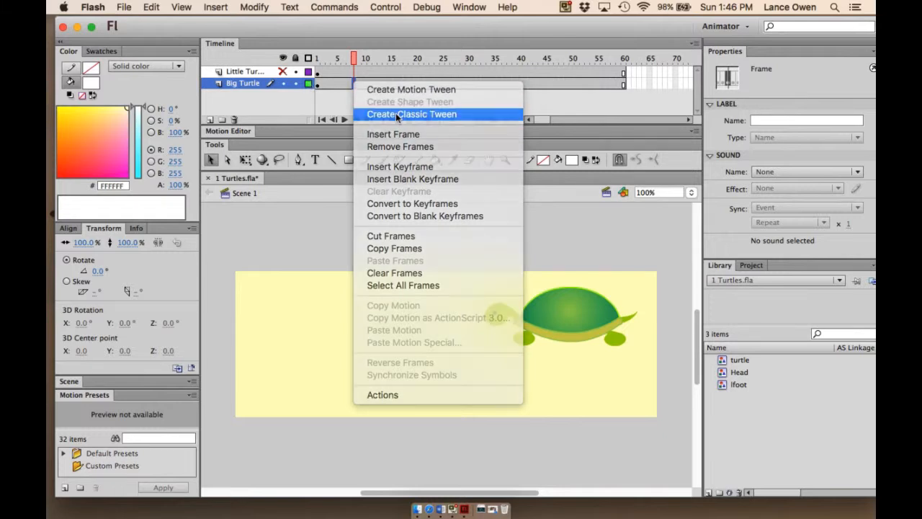
{"action": "right_click", "coordinate": [366, 84]}
{"action": "left_click", "coordinate": [389, 86]}
{"action": "right_click", "coordinate": [367, 87]}
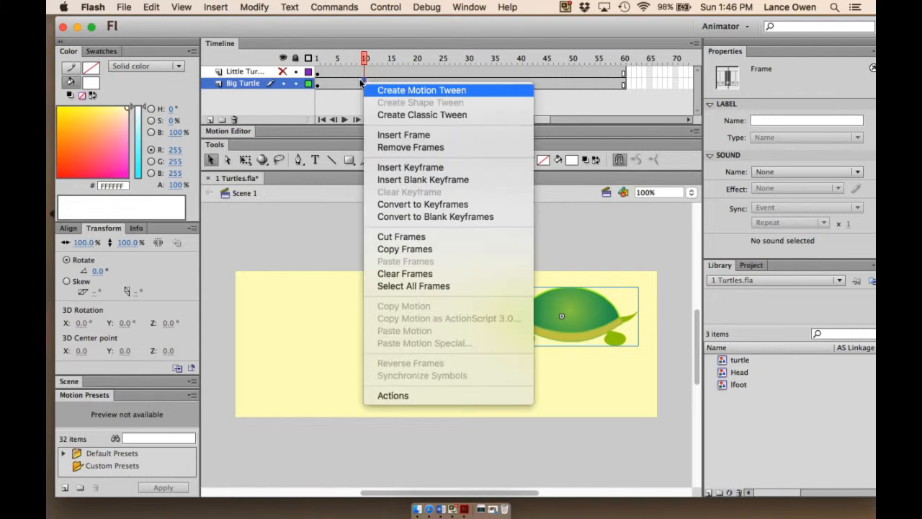
{"action": "left_click", "coordinate": [401, 91]}
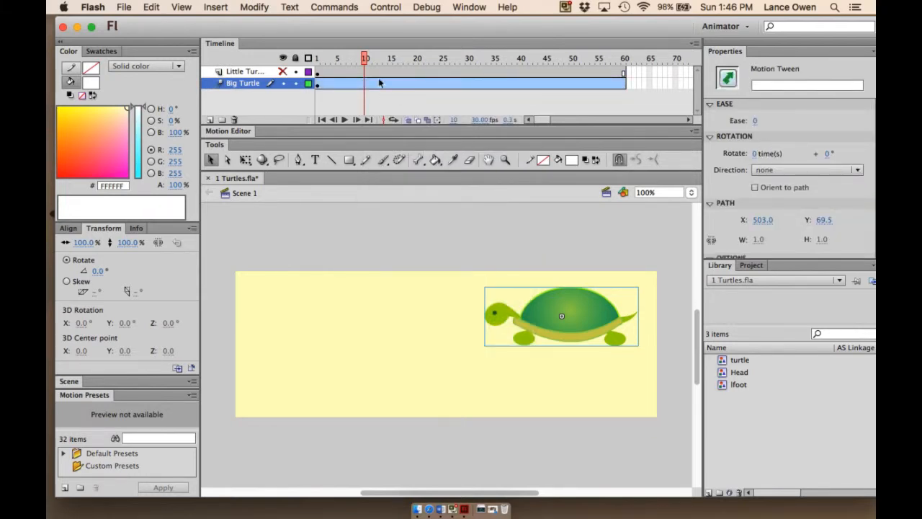
- At frame 60, move the big turtle to the left side of the stage
{"action": "left_click_drag", "start_coordinate": [364, 58], "coordinate": [621, 70]}
{"action": "left_click", "coordinate": [619, 82]}
{"action": "left_click", "coordinate": [583, 304]}
{"action": "left_click_drag", "start_coordinate": [583, 304], "coordinate": [354, 301]}
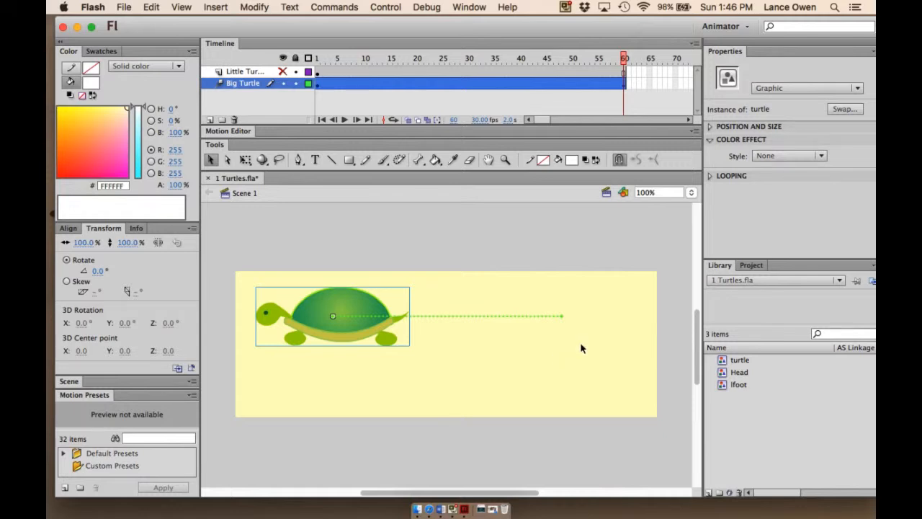
- Bend the motion path downward into a curve and preview the tween from frame 1
{"action": "key", "text": "Return"}
{"action": "left_click_drag", "start_coordinate": [439, 319], "coordinate": [428, 408]}
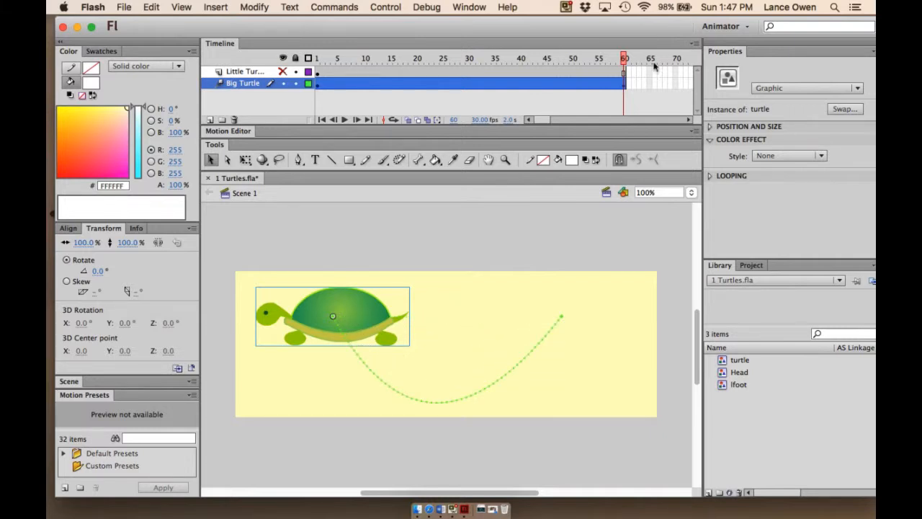
{"action": "left_click_drag", "start_coordinate": [624, 58], "coordinate": [244, 72]}
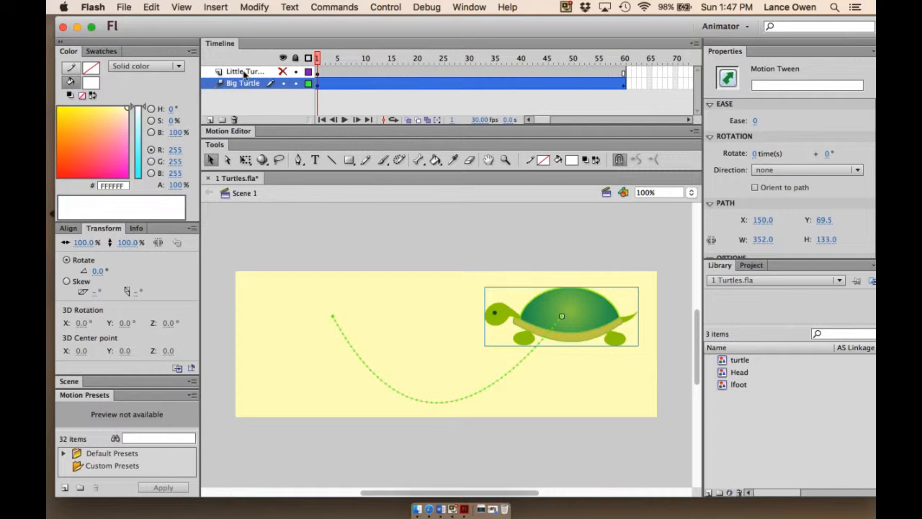
{"action": "key", "text": "Return"}
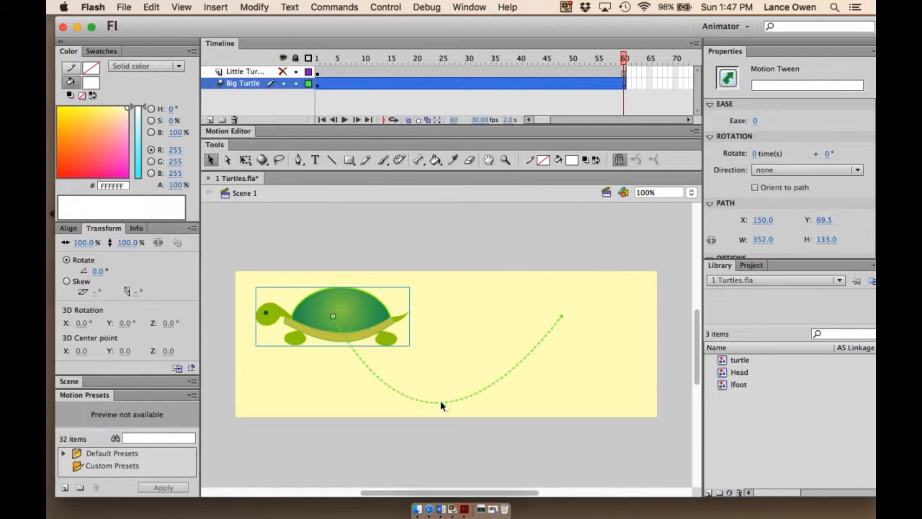
- Bend the motion path upward into an arc and play the tween again from frame 1
{"action": "left_click_drag", "start_coordinate": [442, 405], "coordinate": [444, 235]}
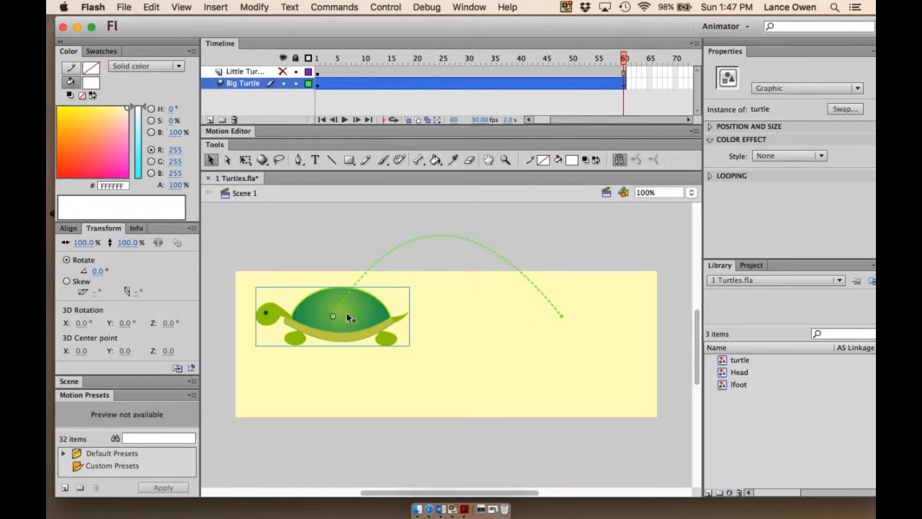
{"action": "left_click", "coordinate": [621, 56]}
{"action": "left_click_drag", "start_coordinate": [621, 56], "coordinate": [317, 57]}
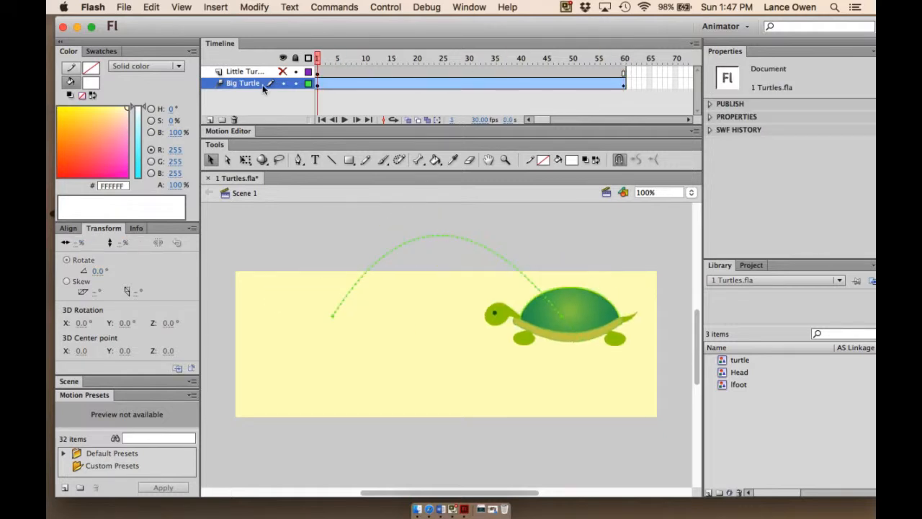
{"action": "left_click", "coordinate": [263, 84]}
{"action": "key", "text": "Return"}
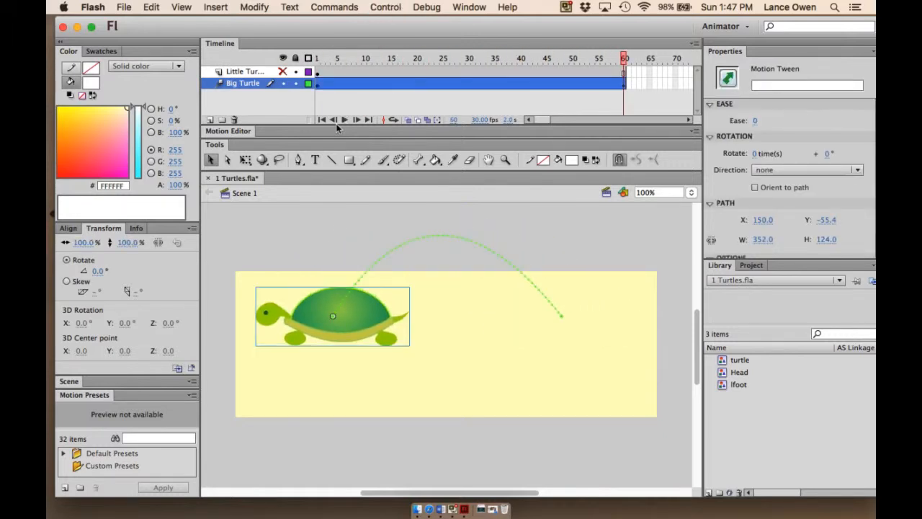
- Bend the motion path back downward into a curve and rewind to frame 1
{"action": "left_click_drag", "start_coordinate": [447, 239], "coordinate": [461, 399]}
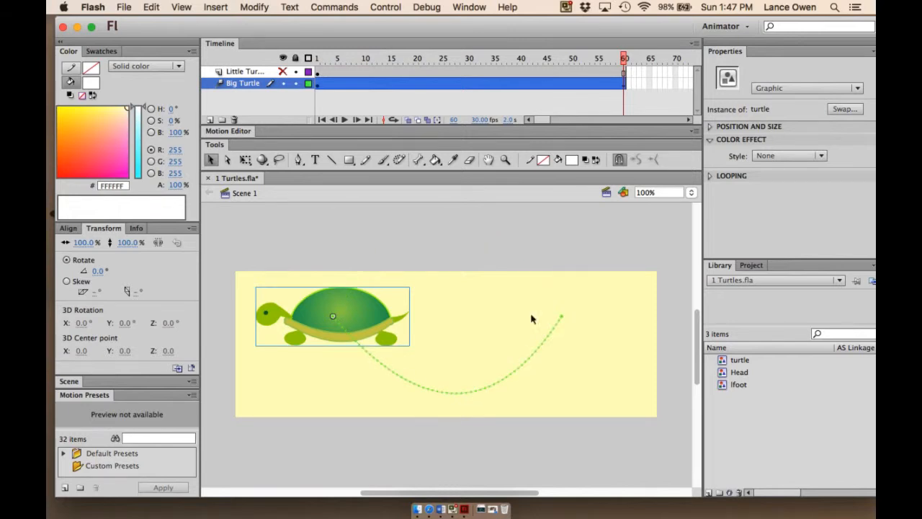
{"action": "left_click_drag", "start_coordinate": [624, 59], "coordinate": [317, 69]}
{"action": "left_click", "coordinate": [288, 84]}
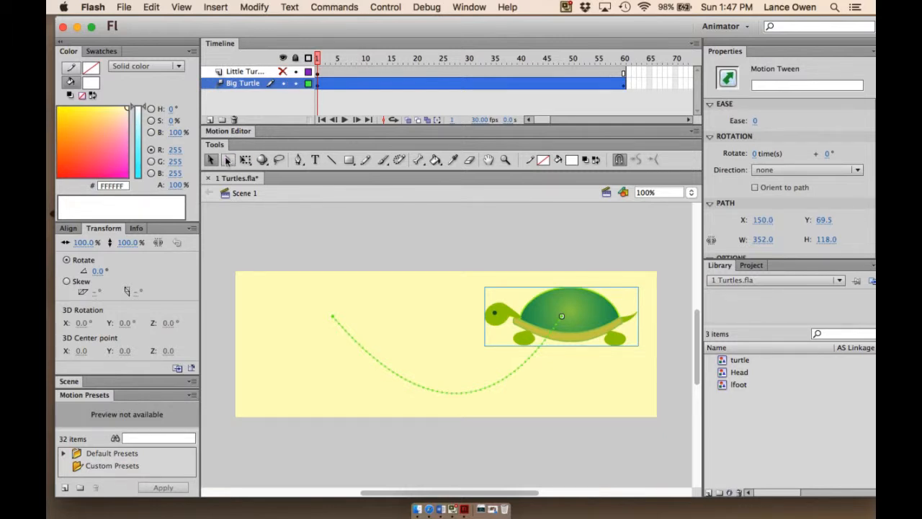
- With the Subselection tool, drag the path's Bezier handles to reshape it into an S-curve and play the tween
{"action": "left_click", "coordinate": [227, 160]}
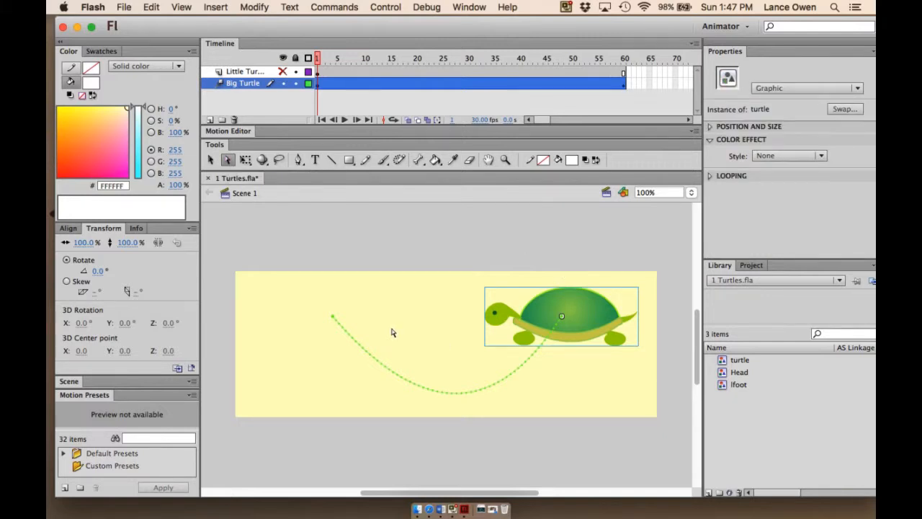
{"action": "left_click", "coordinate": [333, 320]}
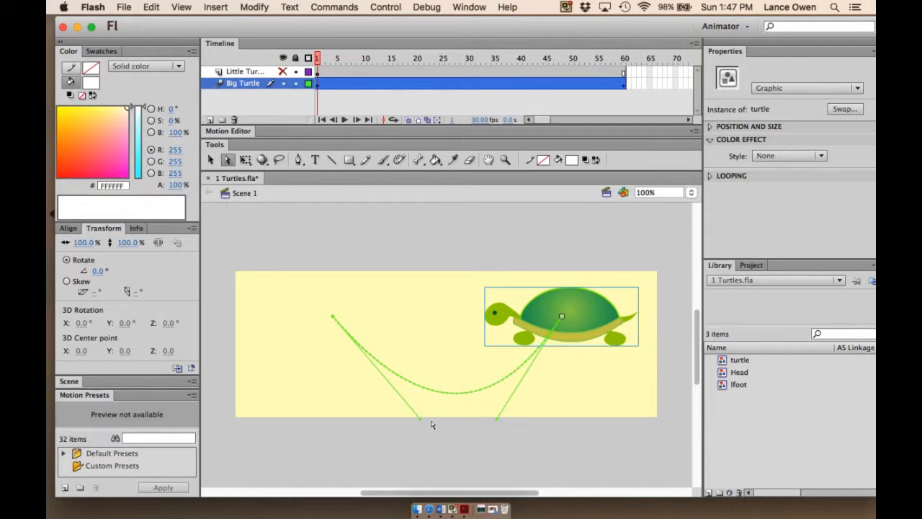
{"action": "left_click_drag", "start_coordinate": [421, 420], "coordinate": [372, 205]}
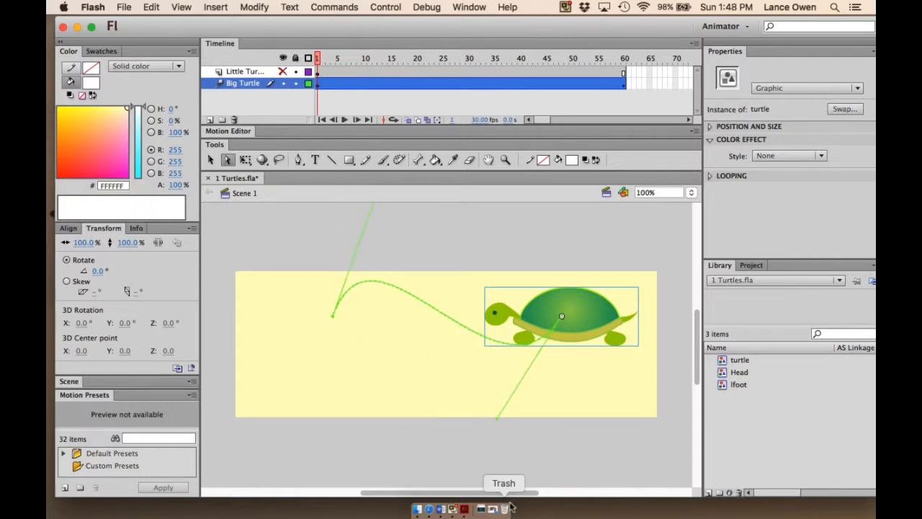
{"action": "left_click_drag", "start_coordinate": [497, 420], "coordinate": [546, 514]}
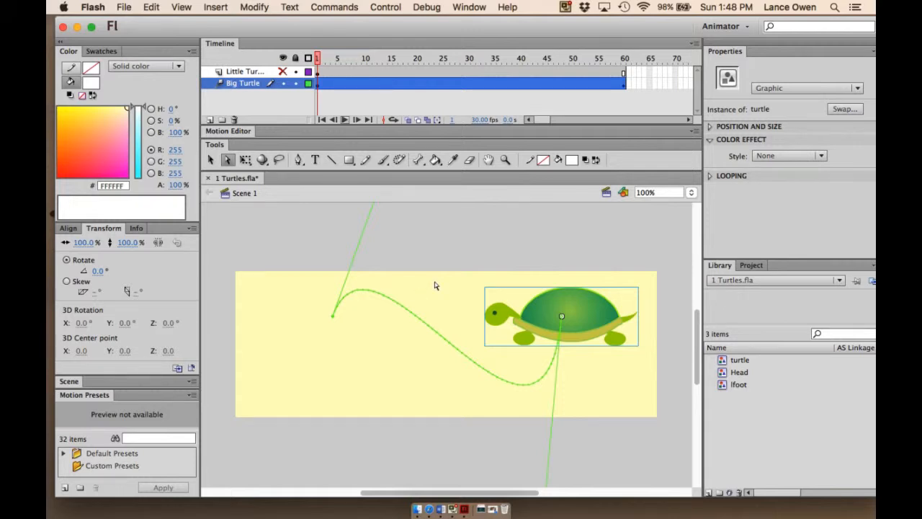
{"action": "left_click", "coordinate": [344, 119]}
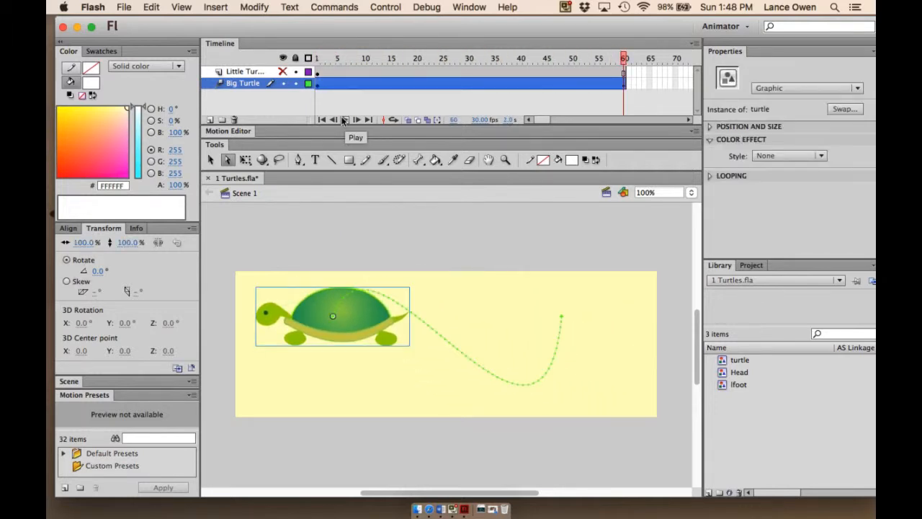
- Rewind to frame 1, select the turtle's tween, and bend the path's segments with the Selection tool into a wavy zigzag
{"action": "left_click_drag", "start_coordinate": [620, 57], "coordinate": [298, 81]}
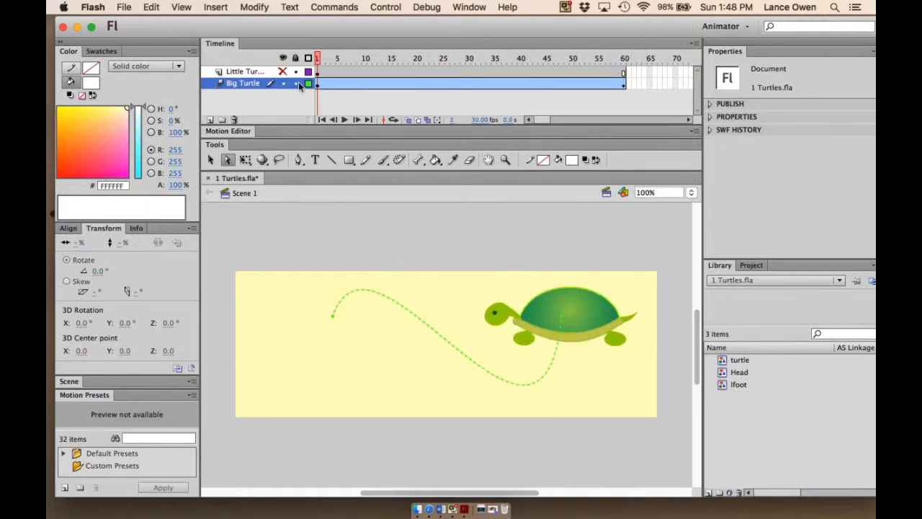
{"action": "left_click", "coordinate": [284, 80]}
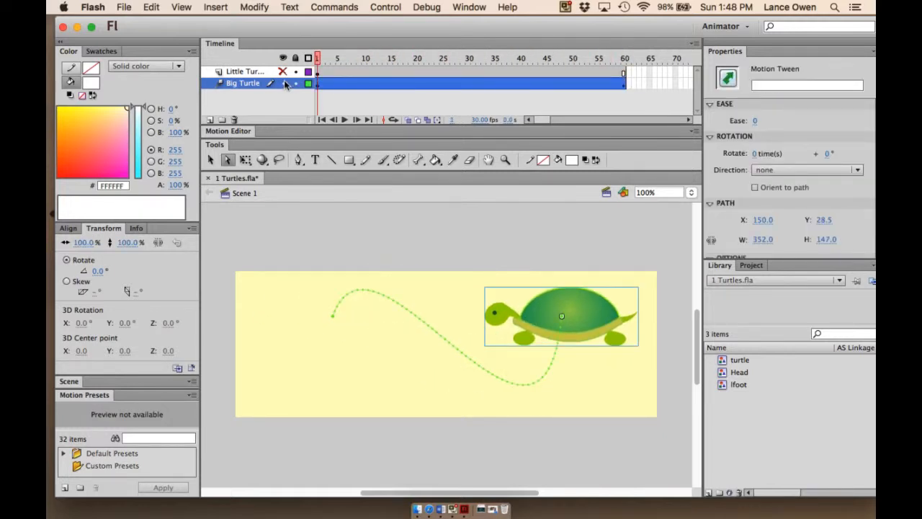
{"action": "left_click", "coordinate": [208, 159]}
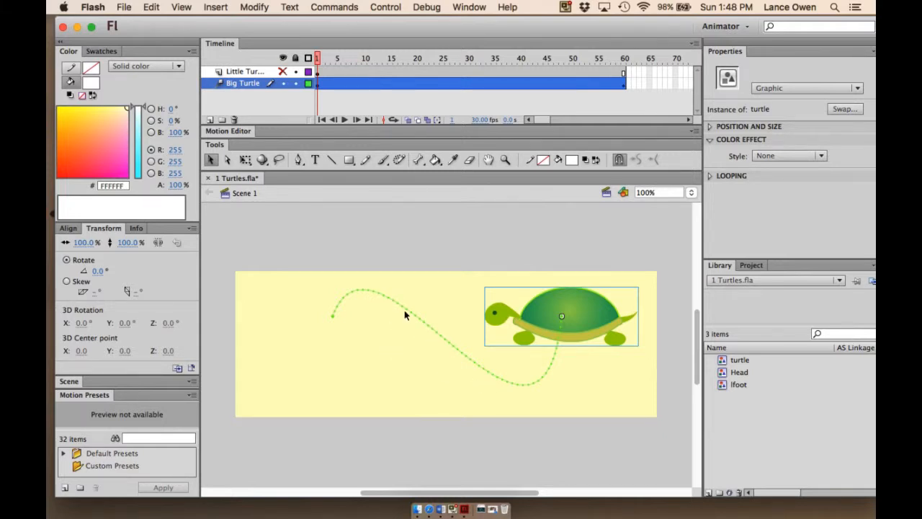
{"action": "left_click_drag", "start_coordinate": [405, 313], "coordinate": [396, 353]}
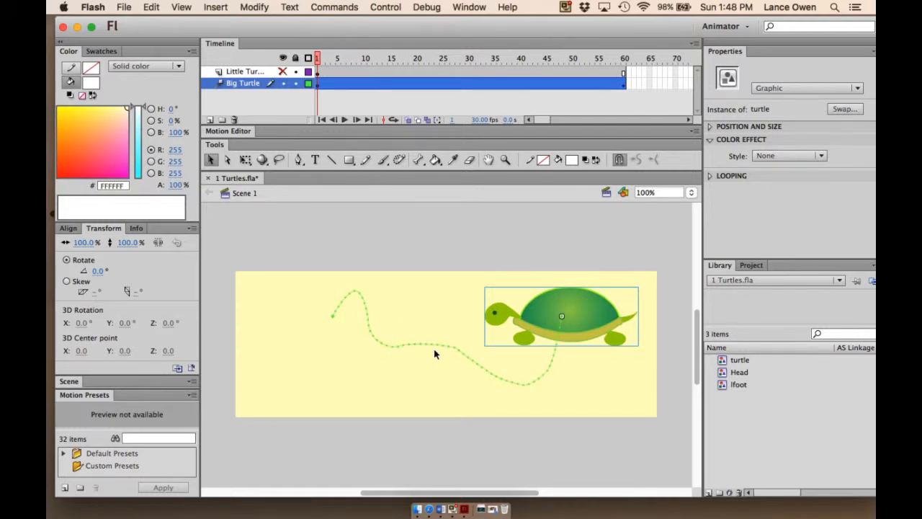
{"action": "left_click_drag", "start_coordinate": [432, 347], "coordinate": [453, 309]}
{"action": "left_click_drag", "start_coordinate": [493, 375], "coordinate": [605, 386]}
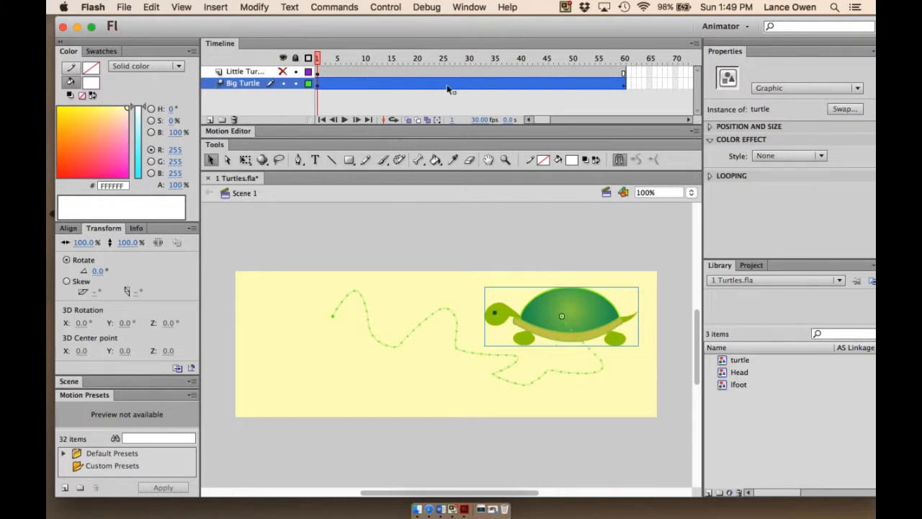
- Play the tween along the wavy path a few times from frame 1 to preview the motion
{"action": "key", "text": "Return"}
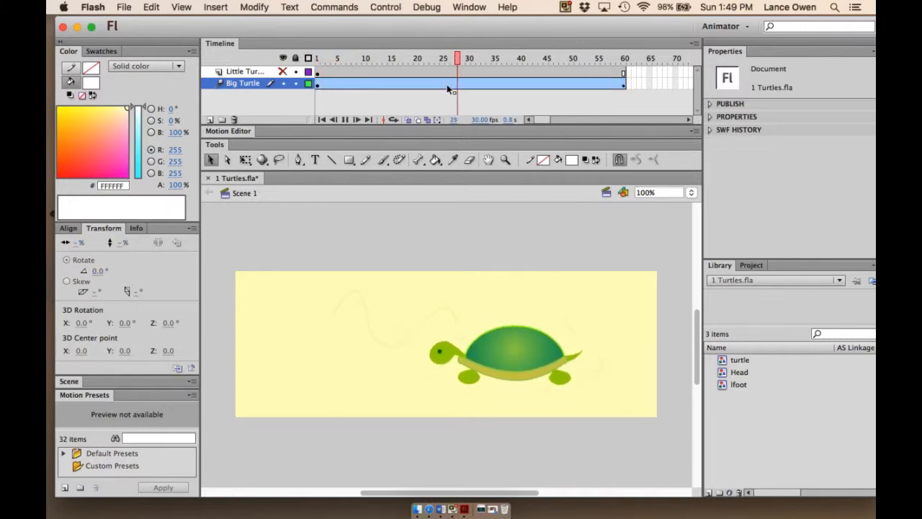
{"action": "left_click", "coordinate": [448, 85]}
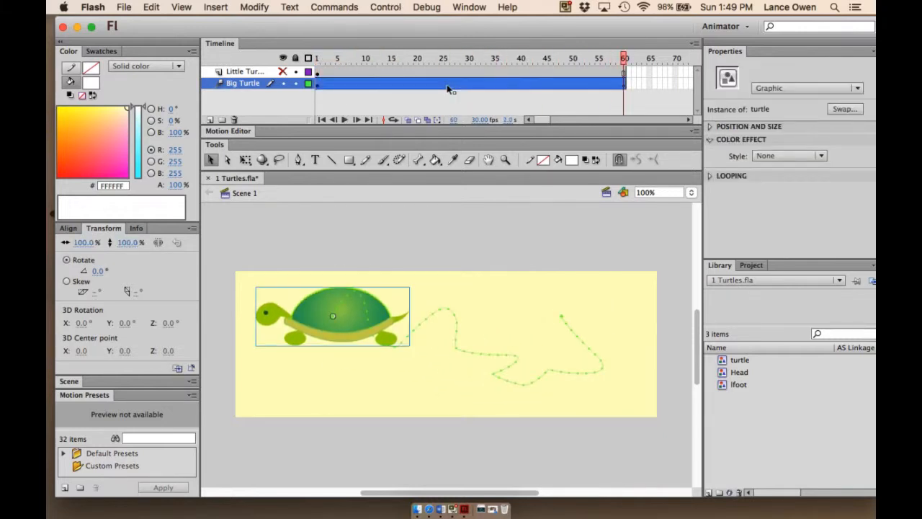
{"action": "key", "text": "Return"}
{"action": "left_click_drag", "start_coordinate": [624, 58], "coordinate": [363, 64]}
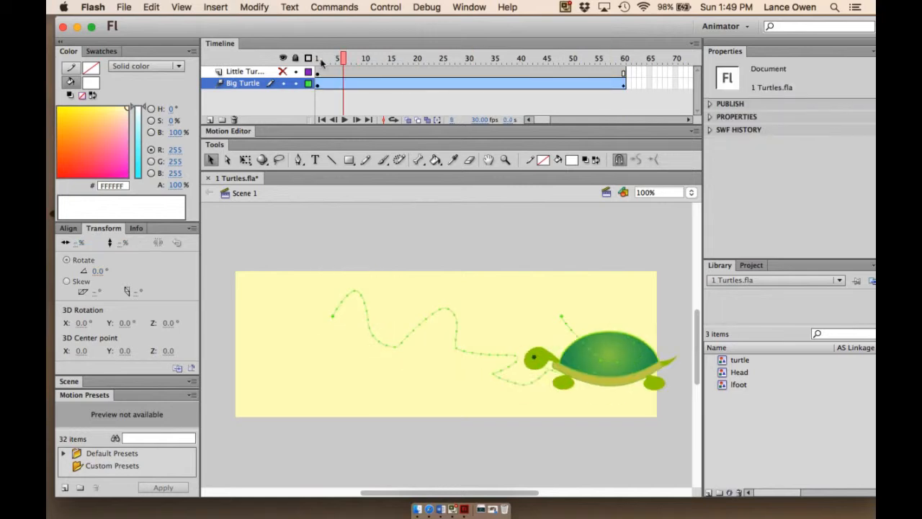
{"action": "left_click", "coordinate": [343, 120]}
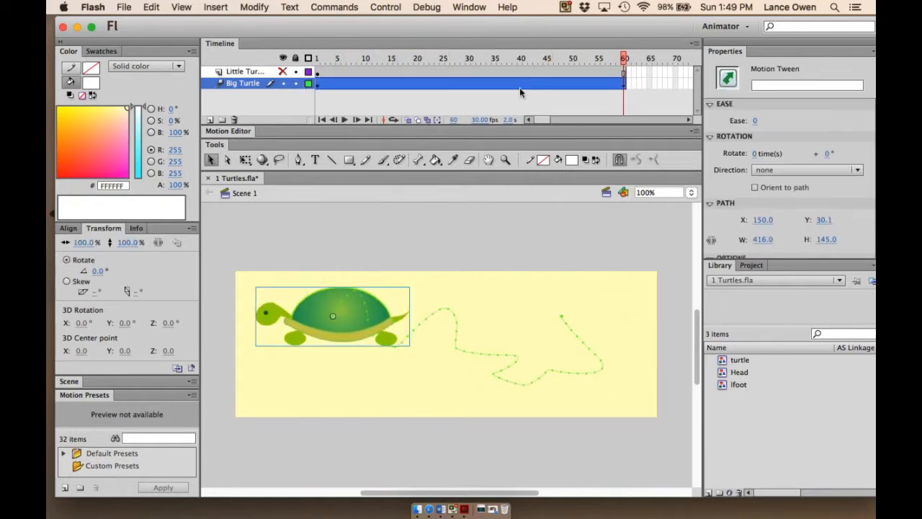
{"action": "left_click_drag", "start_coordinate": [621, 59], "coordinate": [254, 66]}
{"action": "key", "text": "Return"}
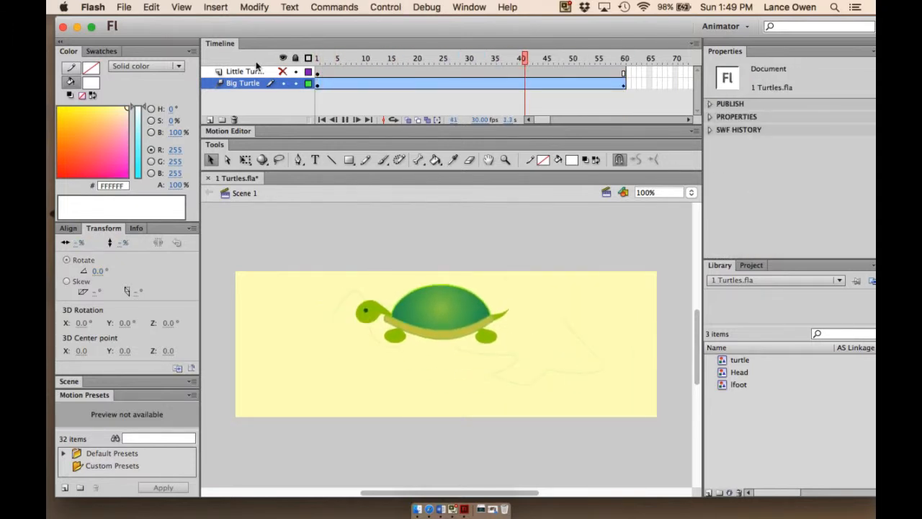
- Rewind to frame 1, test the movie, and close the test movie window
{"action": "left_click_drag", "start_coordinate": [624, 56], "coordinate": [307, 60]}
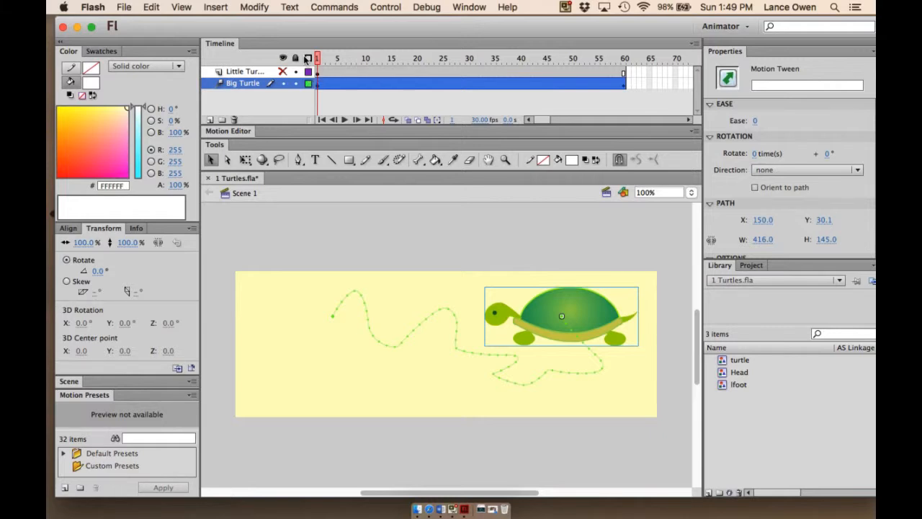
{"action": "key", "text": "super+Return"}
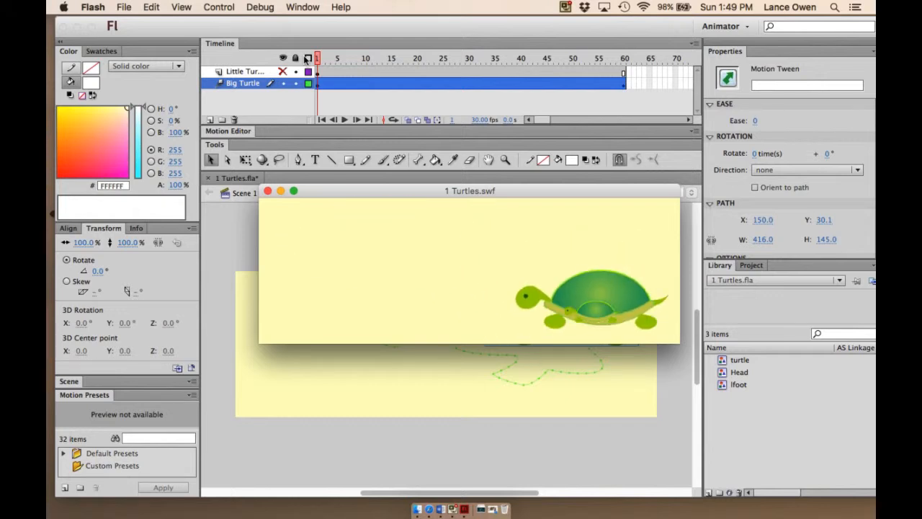
{"action": "left_click", "coordinate": [266, 190]}
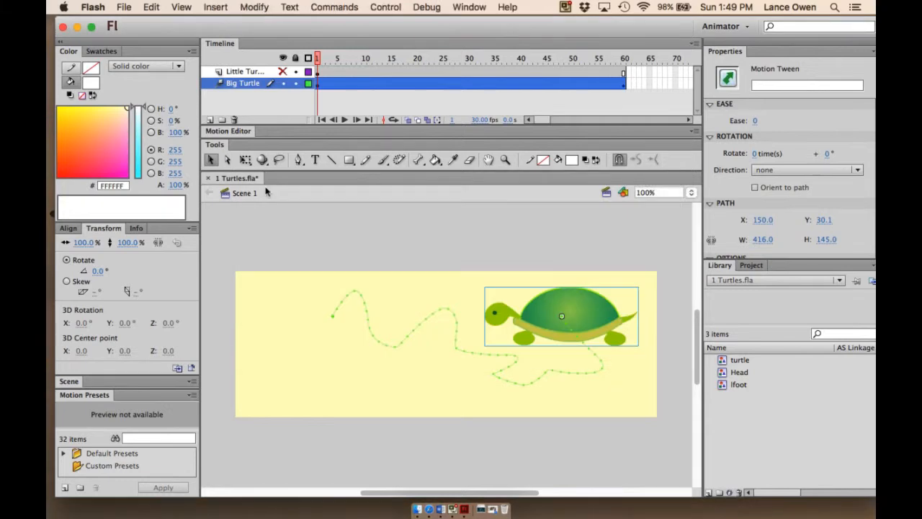